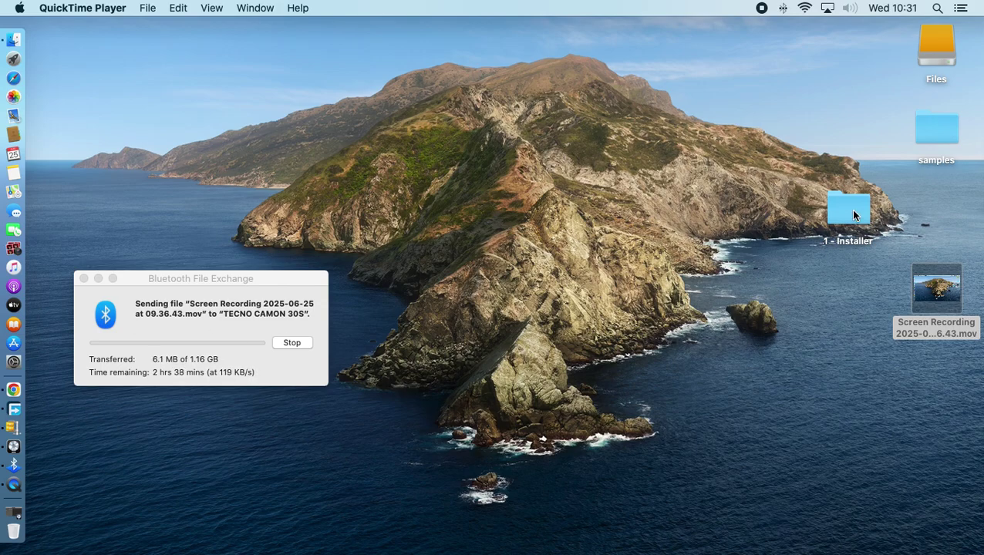
Step: Go to Files › plugins › kontakt 7 intel › kontakt 7 and select Kontakt_v7.1.8_Intel.zip
click(945, 61)
double_click(946, 62)
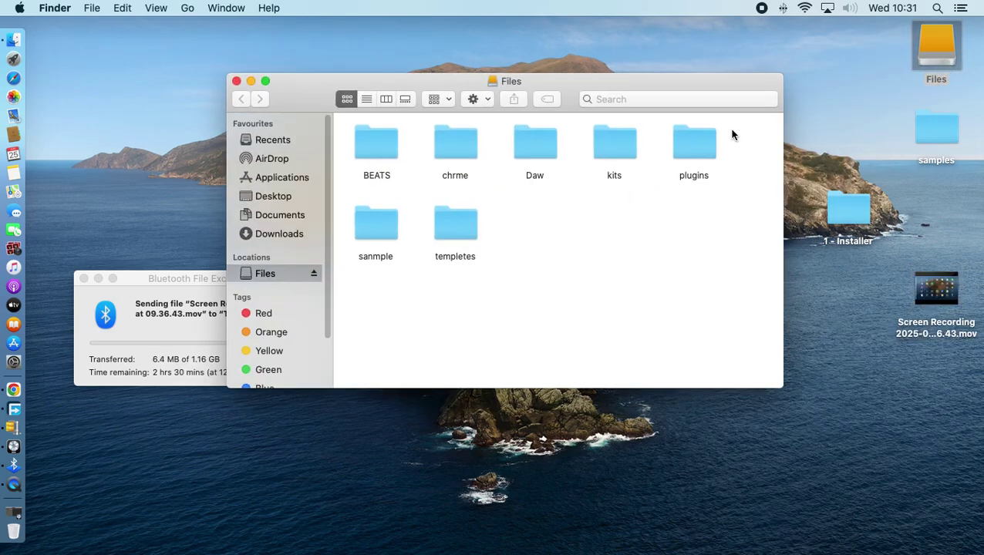
double_click(678, 152)
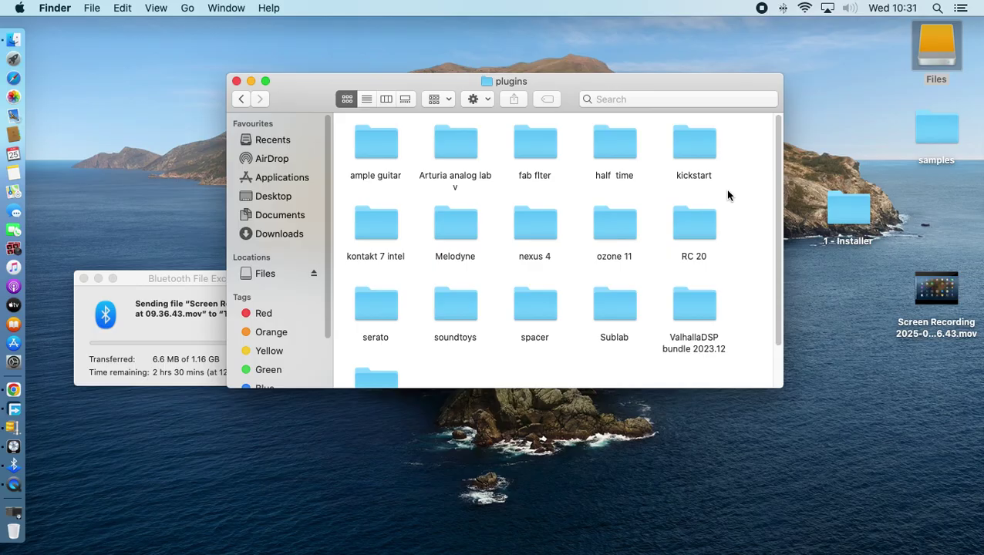
scroll(780, 219, down, 3)
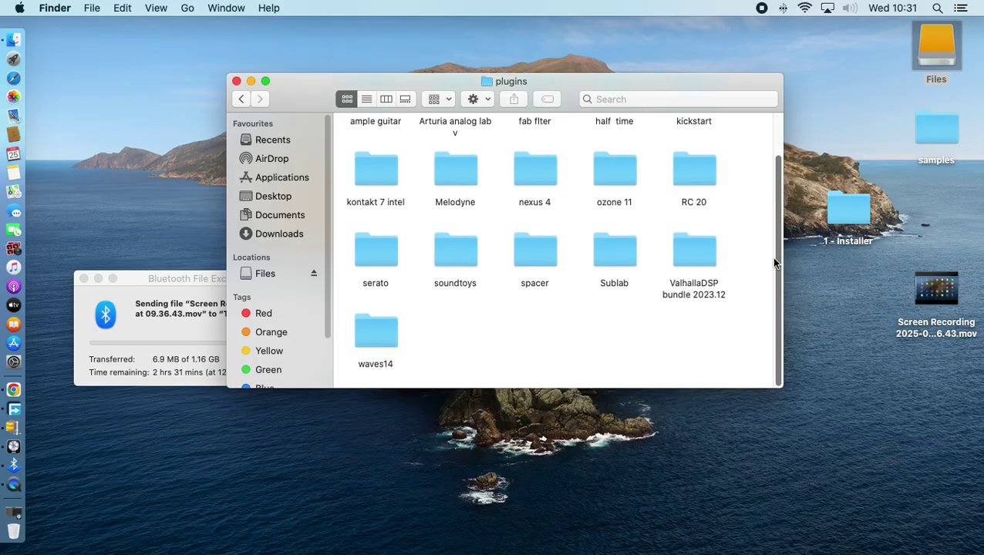
click(375, 168)
double_click(375, 164)
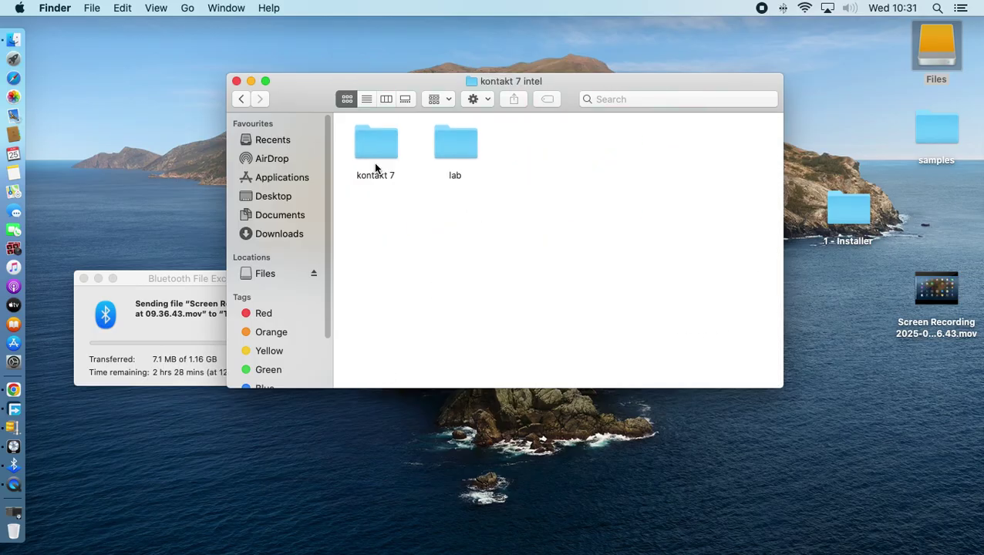
double_click(381, 151)
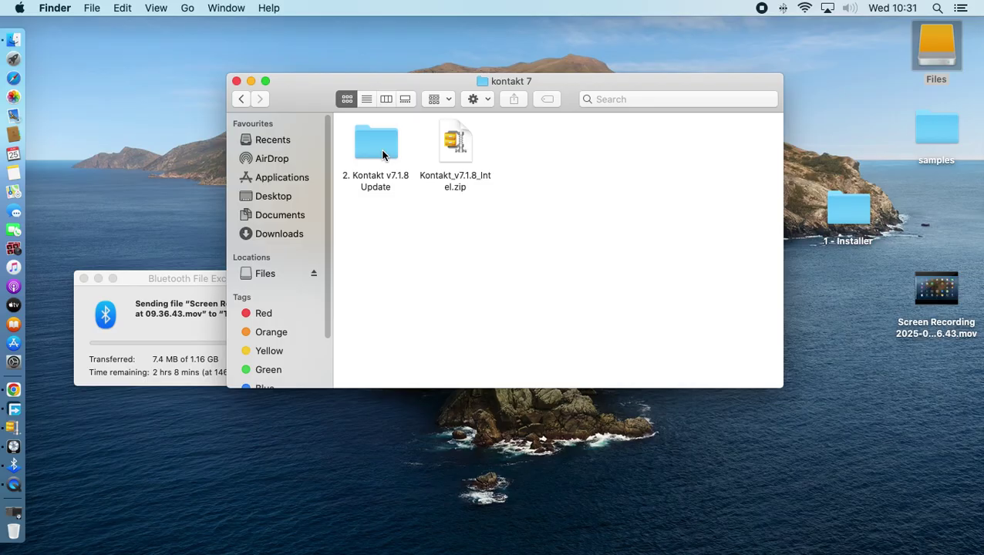
click(452, 147)
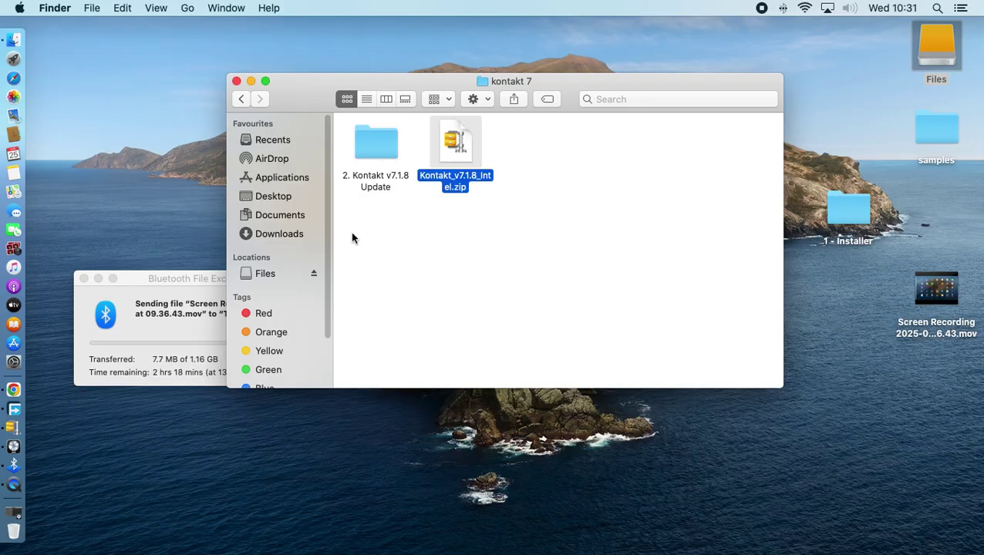
Step: Unzip Kontakt_v7.1.8_Intel.zip with WinZip into Files › plugins › kontakt 7 intel
double_click(457, 177)
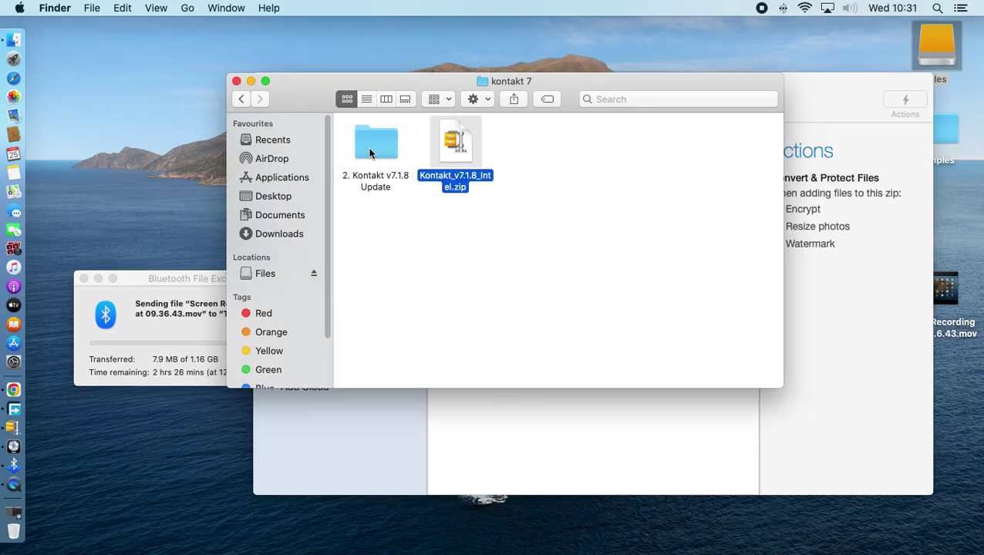
click(611, 432)
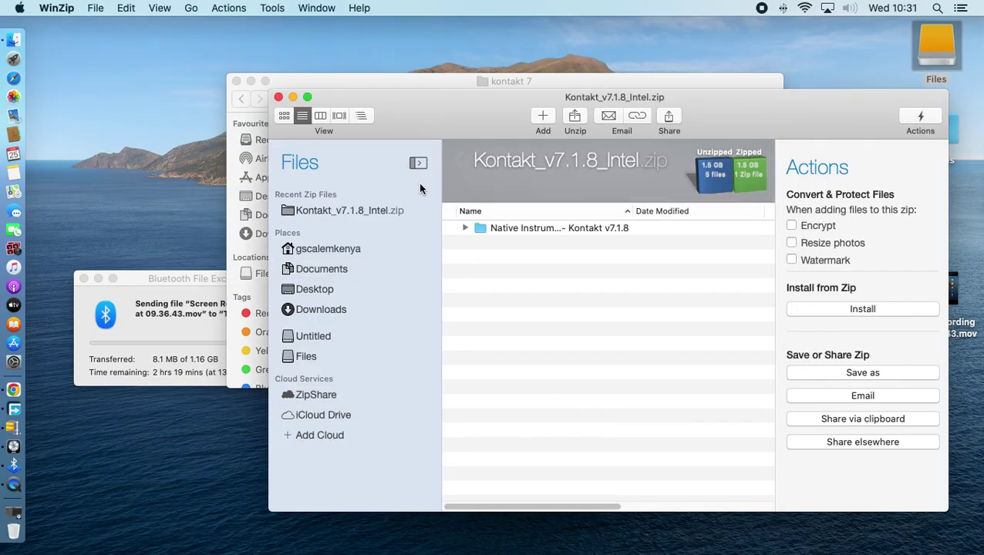
click(584, 136)
click(610, 134)
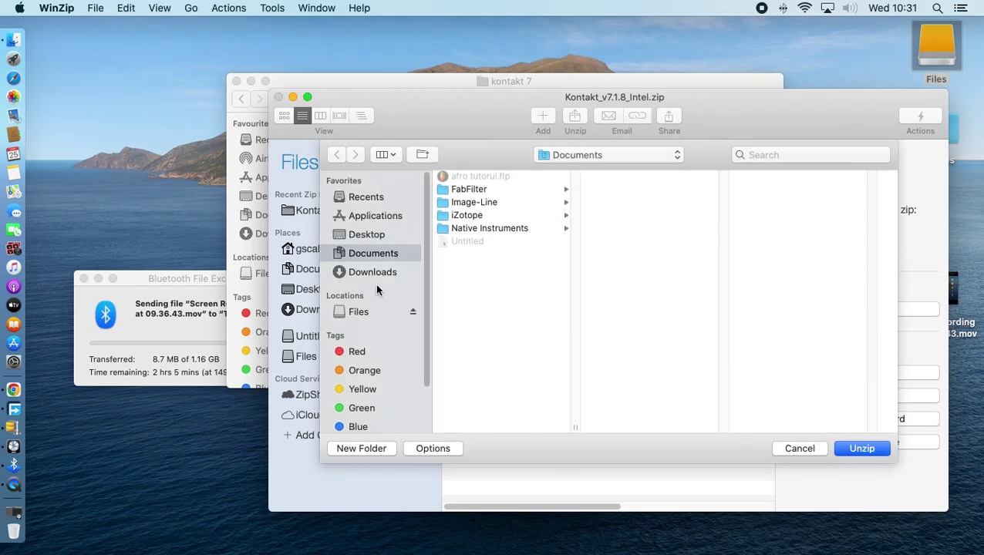
click(375, 310)
click(466, 230)
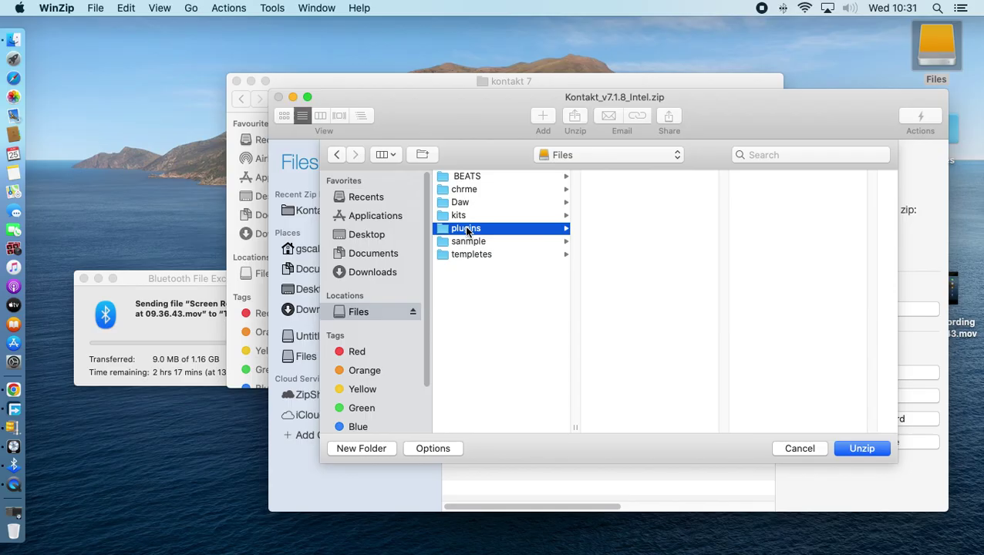
click(629, 242)
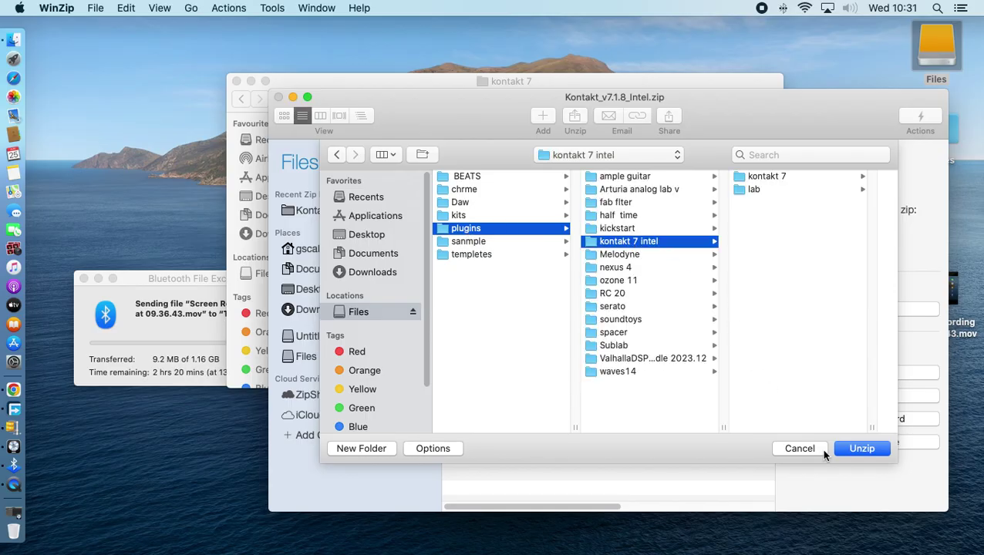
click(853, 448)
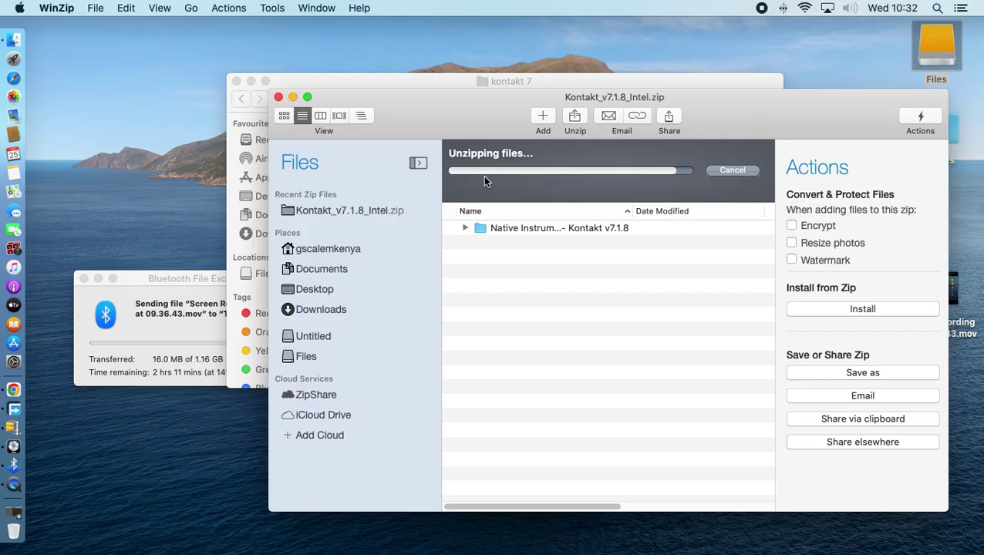
Step: Let the extraction finish, then move the WinZip window lower on screen
drag(406, 104, 409, 152)
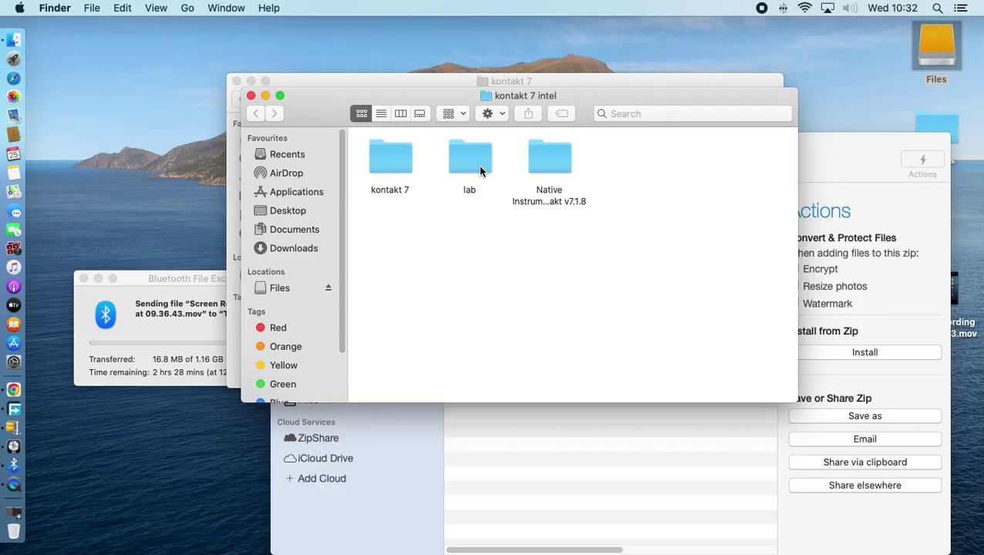
Step: Inspect the extracted folder's 2. Kontakt v7.1.8 Update disk images
double_click(550, 159)
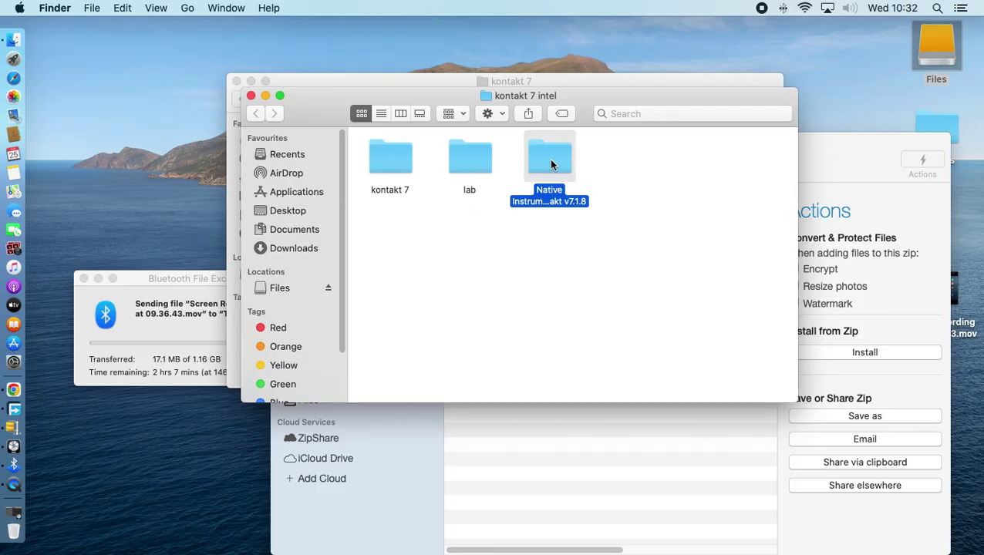
double_click(453, 156)
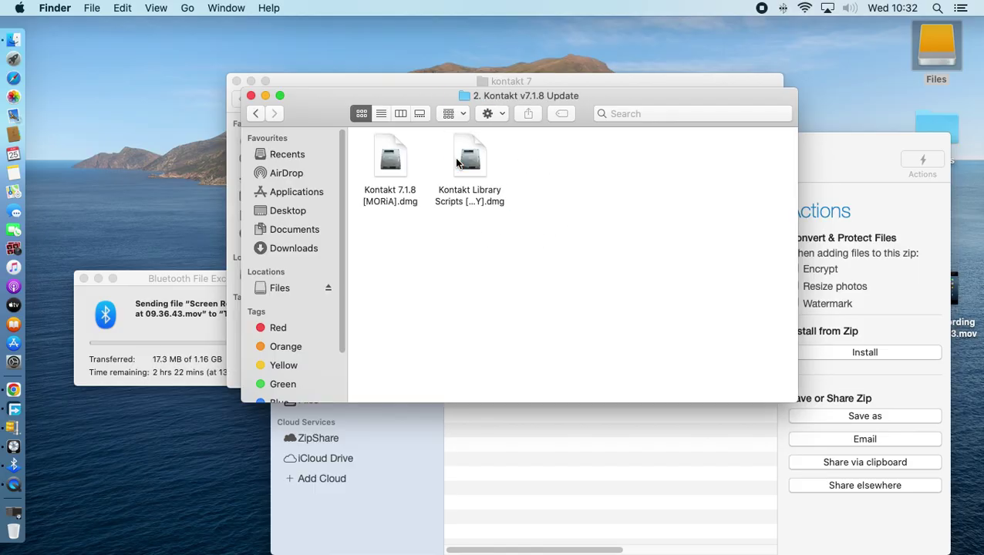
click(386, 170)
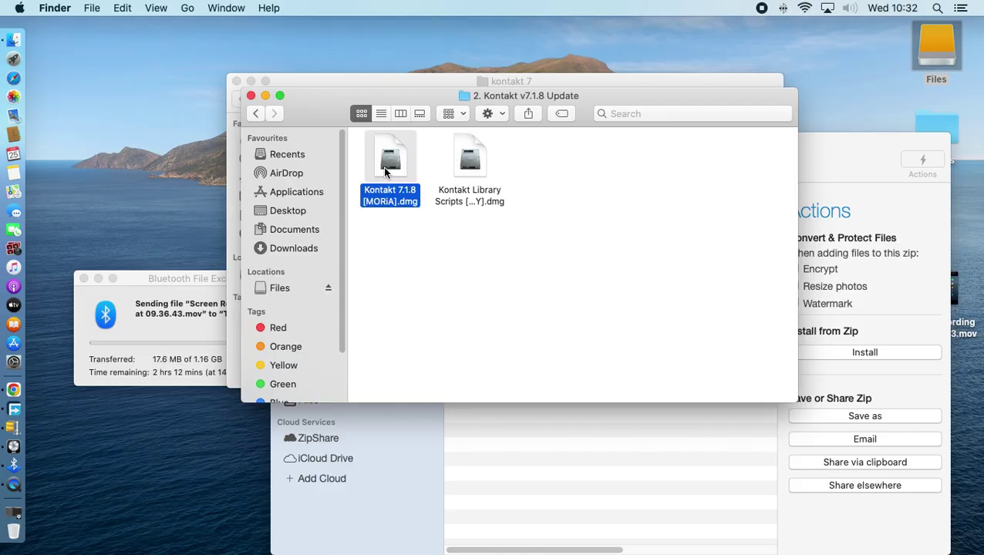
click(455, 167)
Step: Back in kontakt 7 intel, drag the Native Instruments – Kontakt v7.1.8 folder out
click(255, 113)
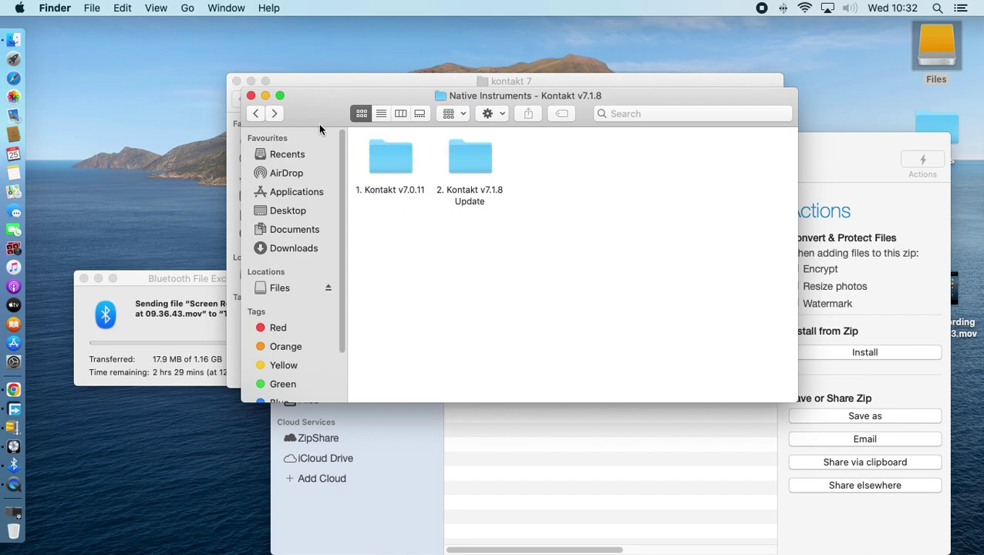
click(256, 113)
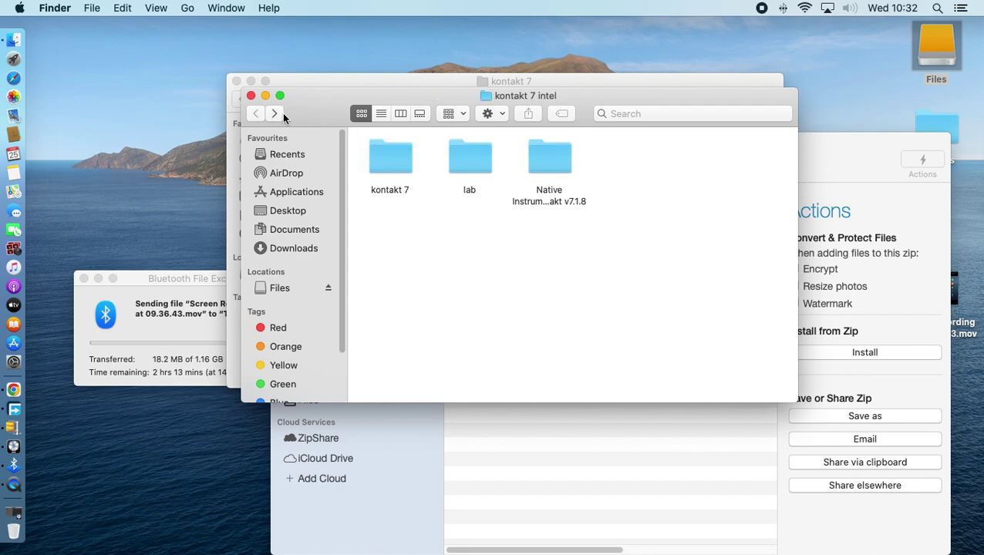
click(275, 114)
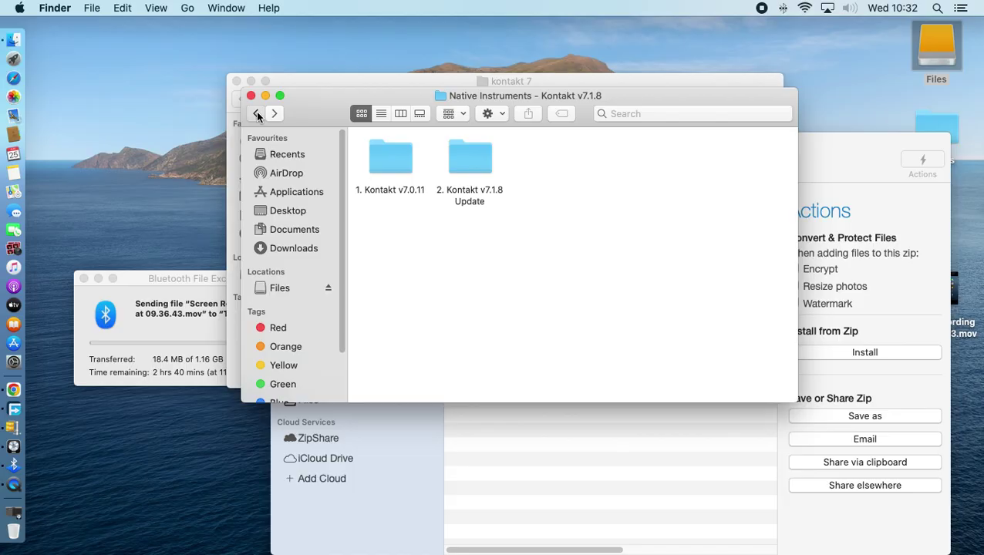
click(256, 114)
drag(558, 164, 13, 531)
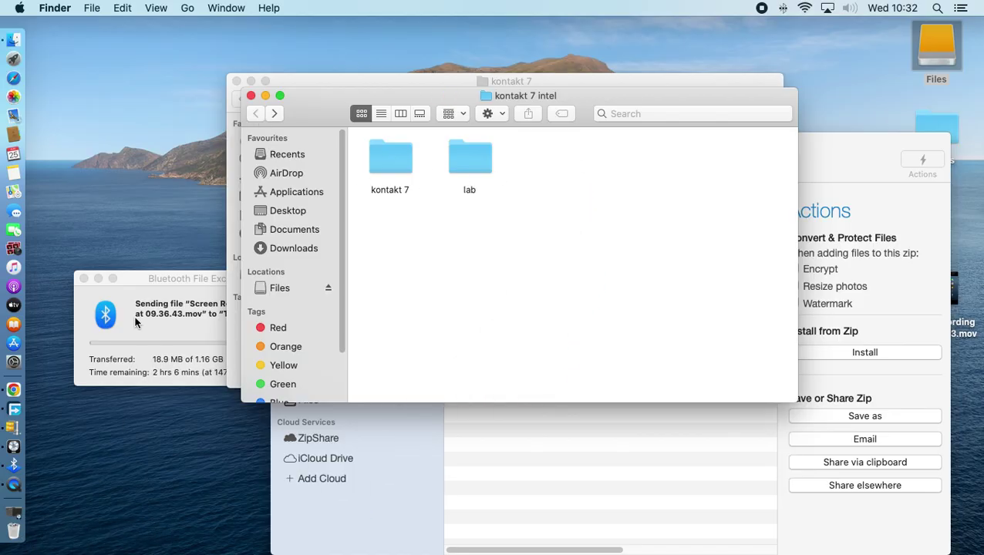
Step: In the test project, select the second recorder track and browse insert plug-ins without choosing one
click(11, 446)
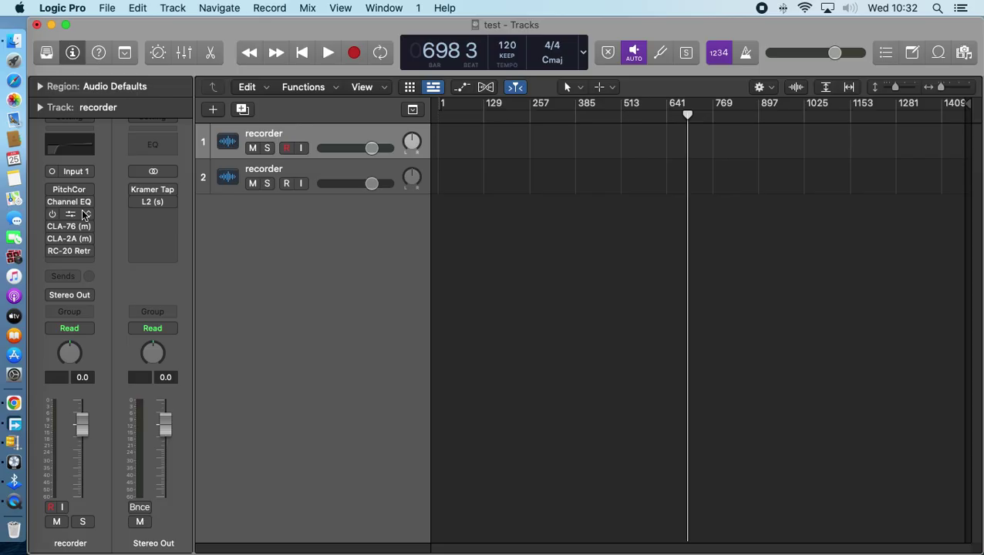
key(Down)
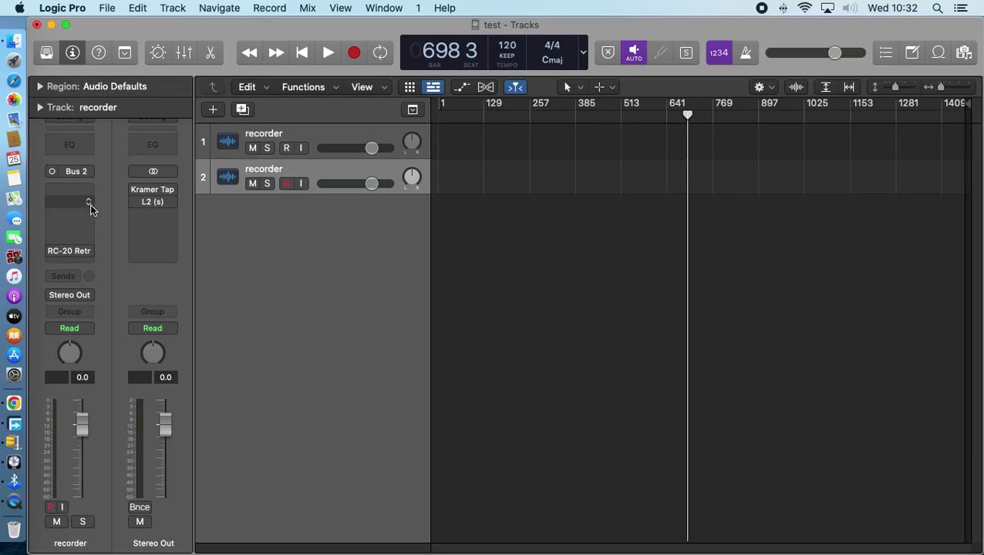
click(90, 203)
mouse_move(103, 434)
mouse_move(225, 449)
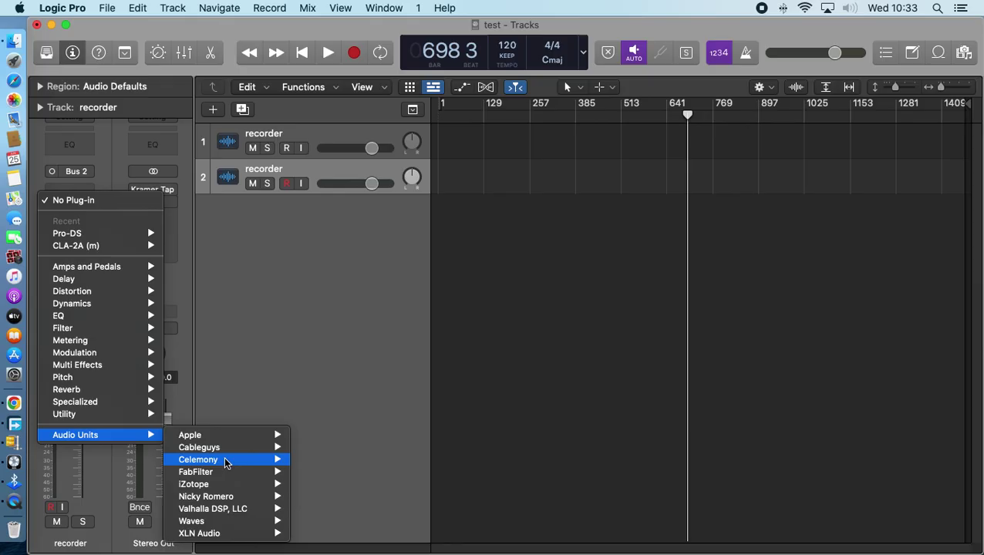
click(305, 237)
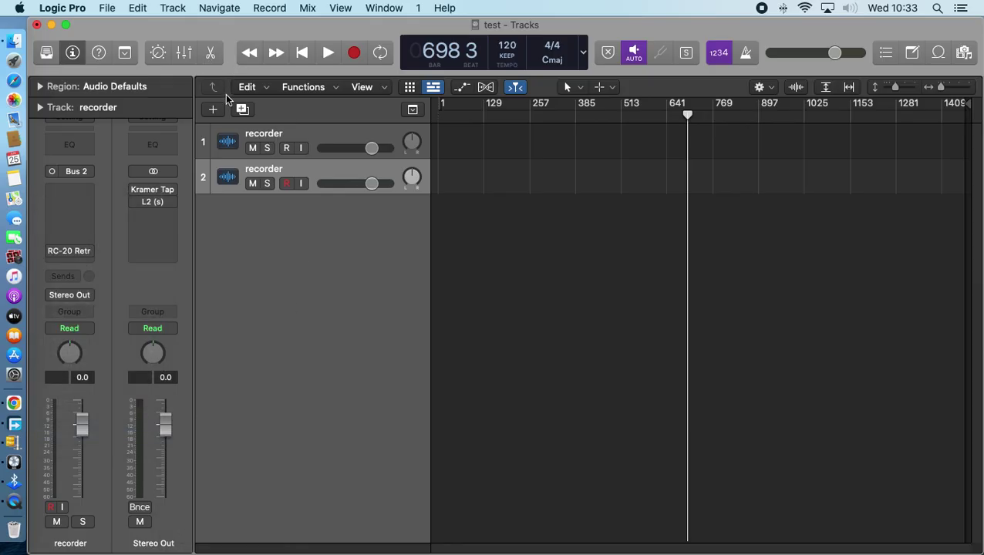
Step: Set up a new Software Instrument track using AU Instruments › Native Instruments › Kontakt 7
click(215, 113)
click(344, 73)
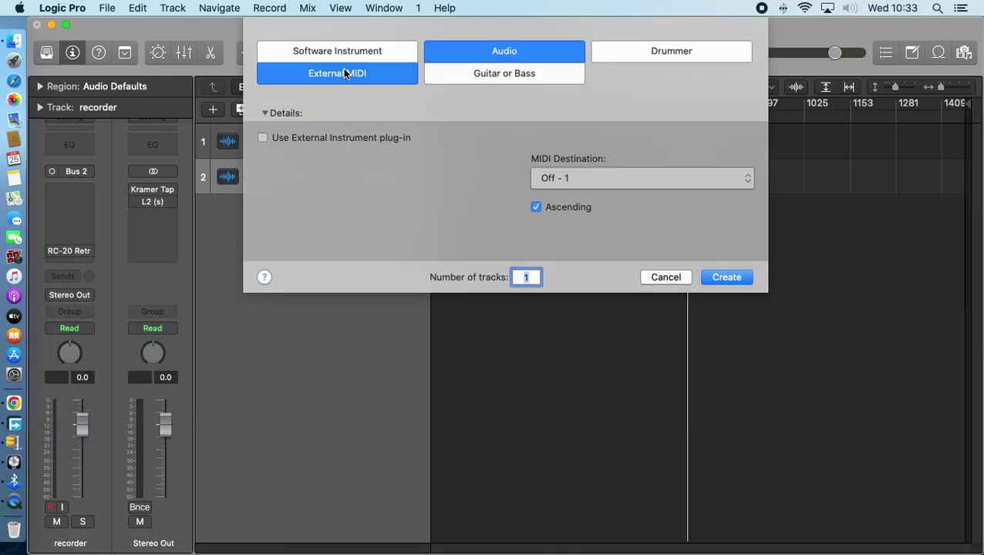
click(343, 51)
click(328, 148)
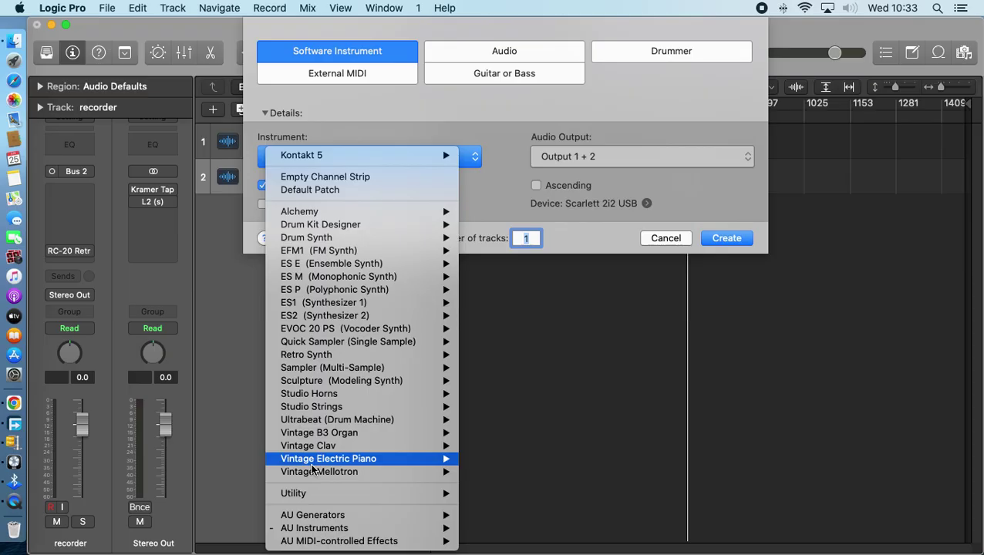
mouse_move(329, 528)
mouse_move(507, 518)
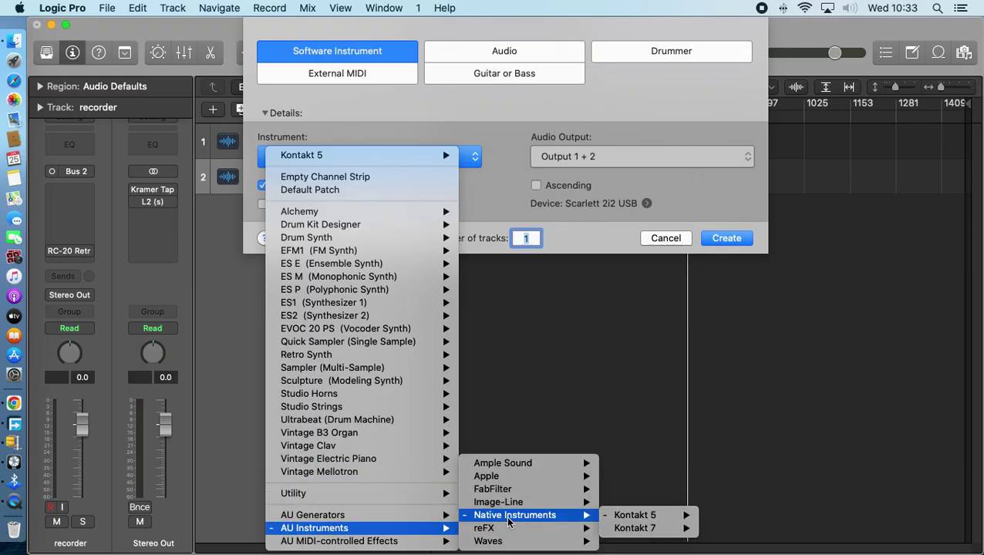
click(648, 528)
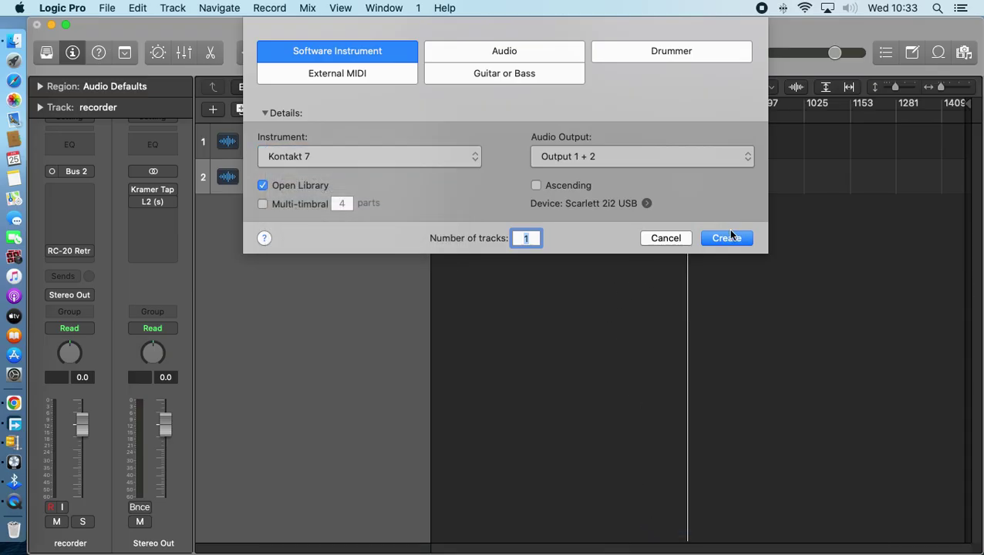
Step: Create the Kontakt 7 track and hide the missing Session Guitarist and MG Soft Acoustic Guitar entries
click(731, 236)
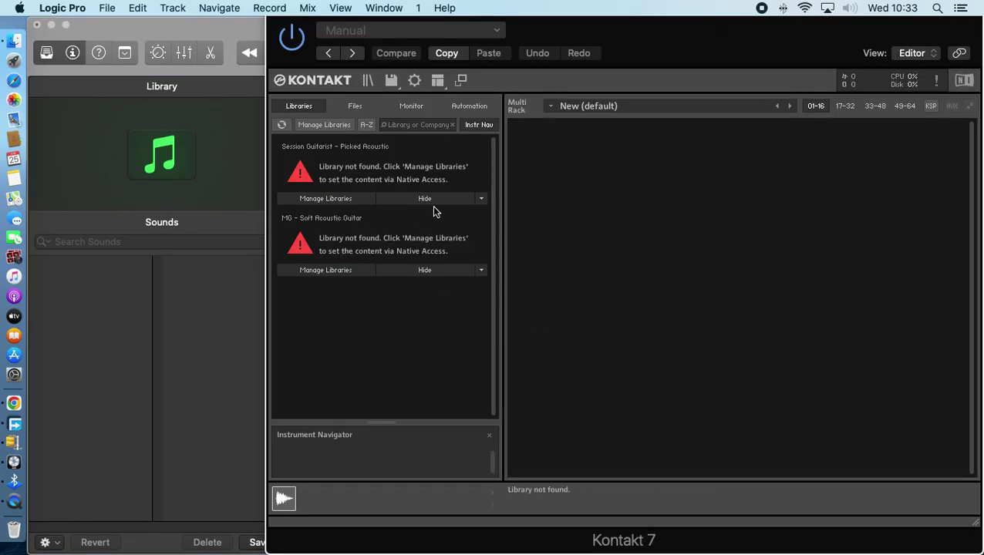
click(446, 199)
click(434, 199)
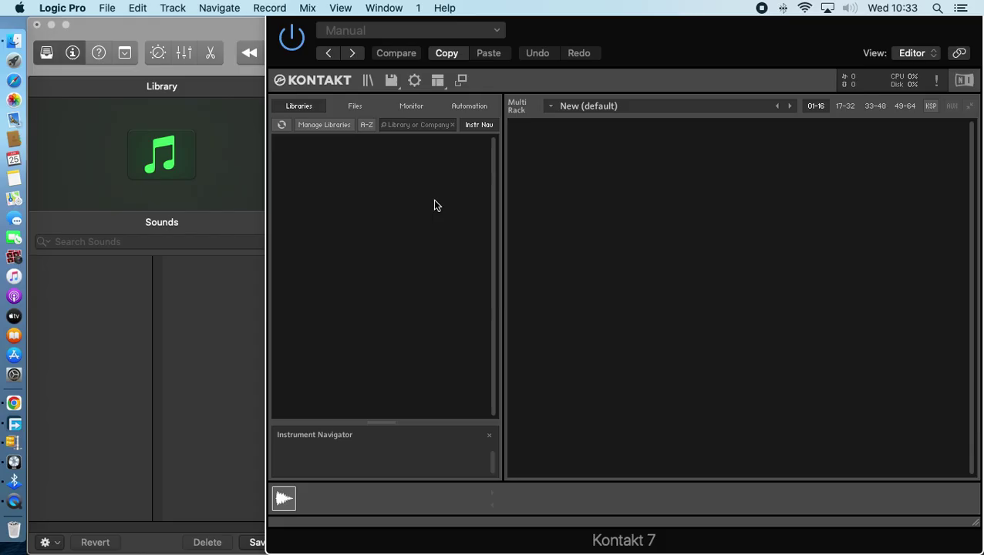
Step: View Kontakt's About screen, then close it
click(334, 81)
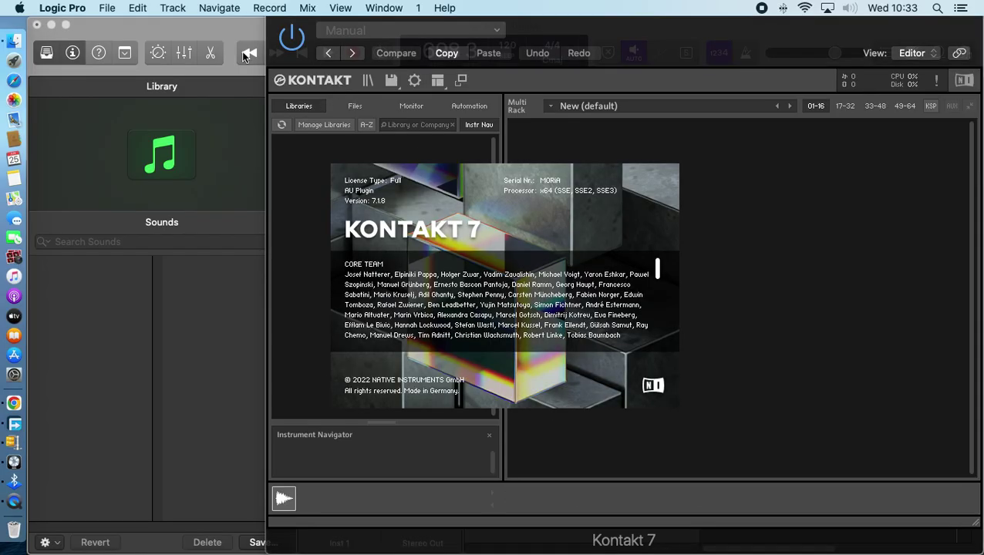
drag(644, 43, 604, 136)
click(588, 310)
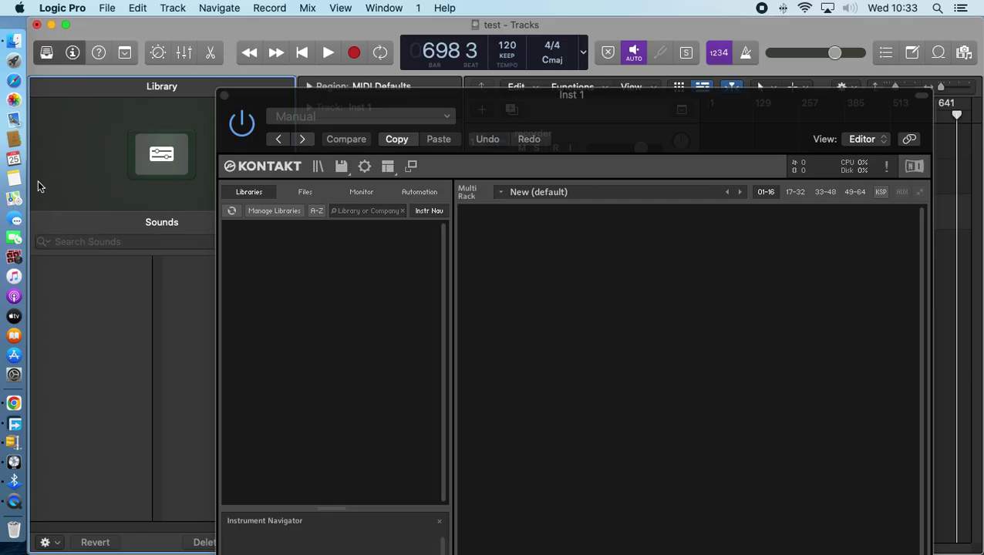
Step: Minimise Logic and mount the Kontakt Library Scripts dmg from kontakt 7 › 2. Kontakt v7.1.8 Update
click(52, 25)
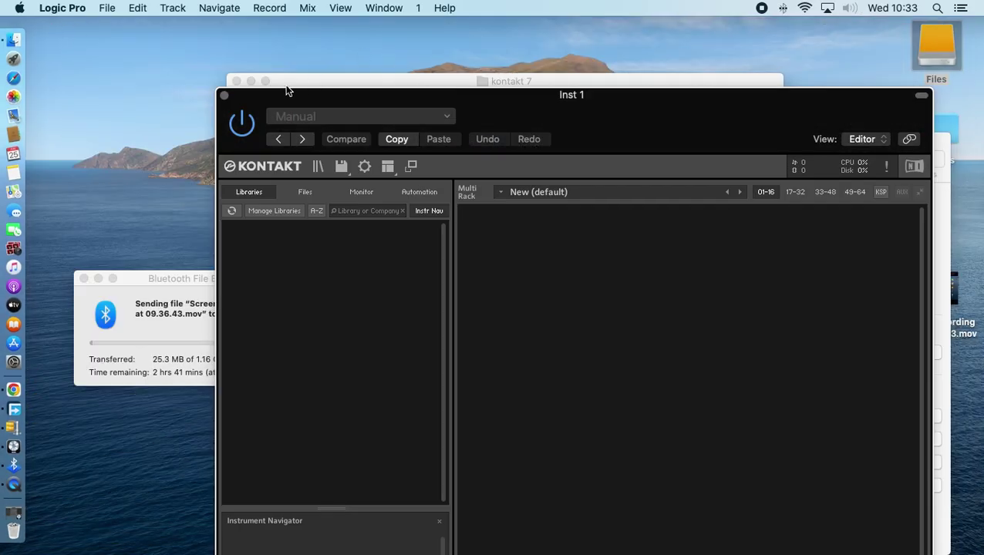
click(225, 96)
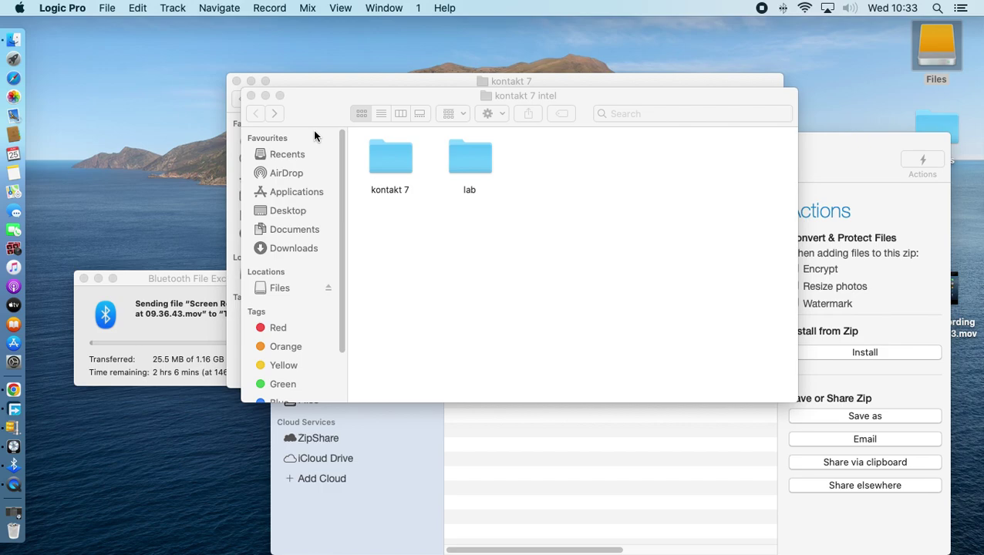
click(390, 161)
click(456, 158)
double_click(384, 162)
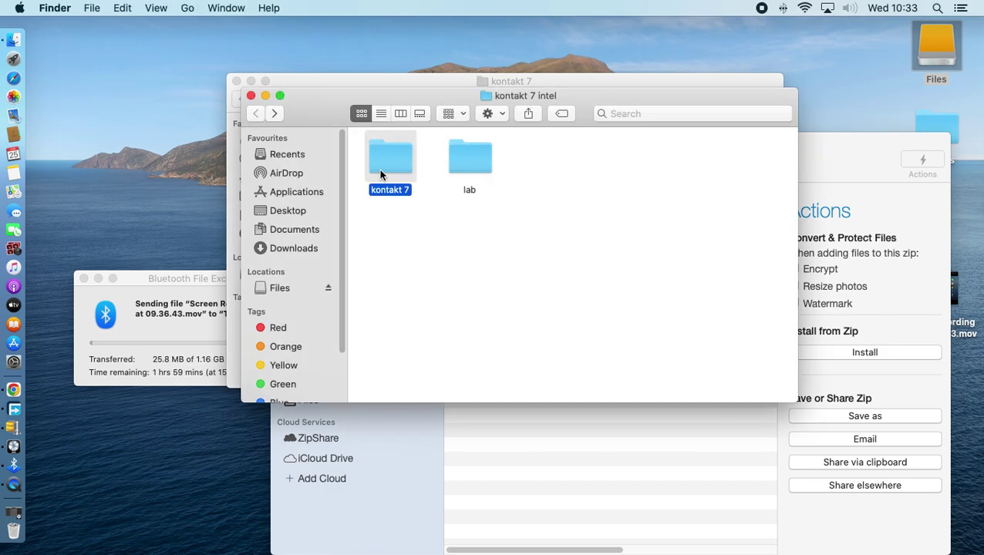
click(387, 166)
double_click(386, 168)
click(388, 177)
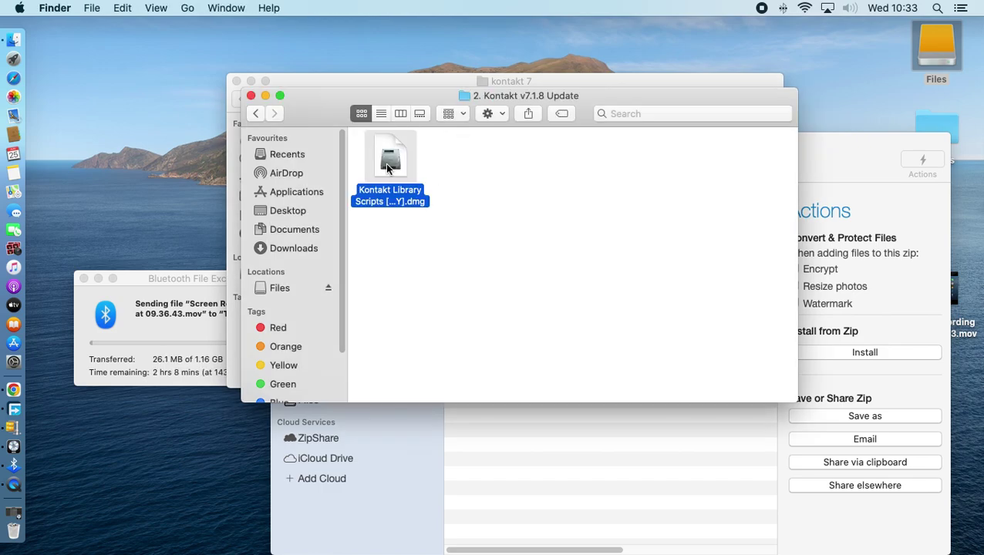
double_click(388, 180)
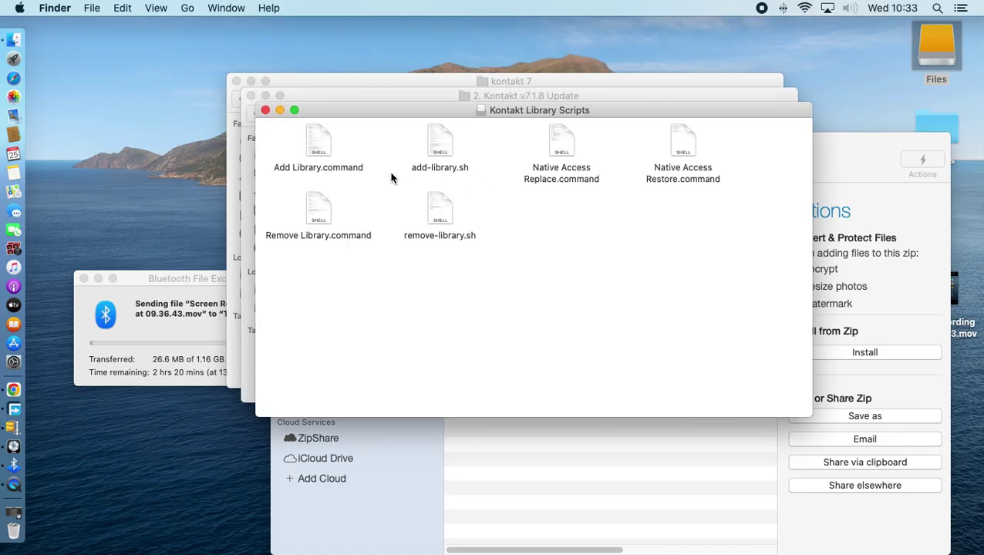
click(314, 149)
Step: Run Add Library.command and choose the MG Soft Acoustic Guitar folder in kontakt 7 intel › lab
double_click(313, 146)
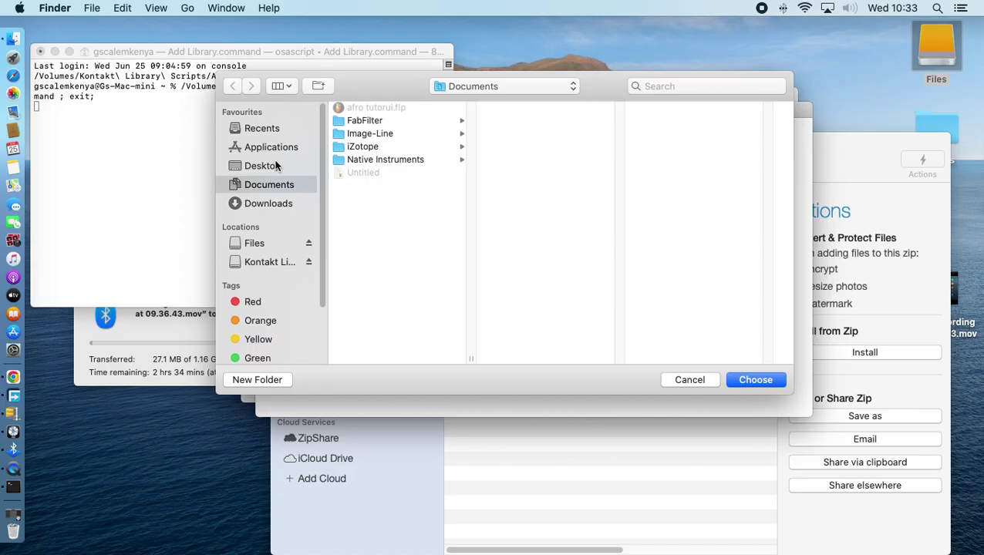
click(279, 260)
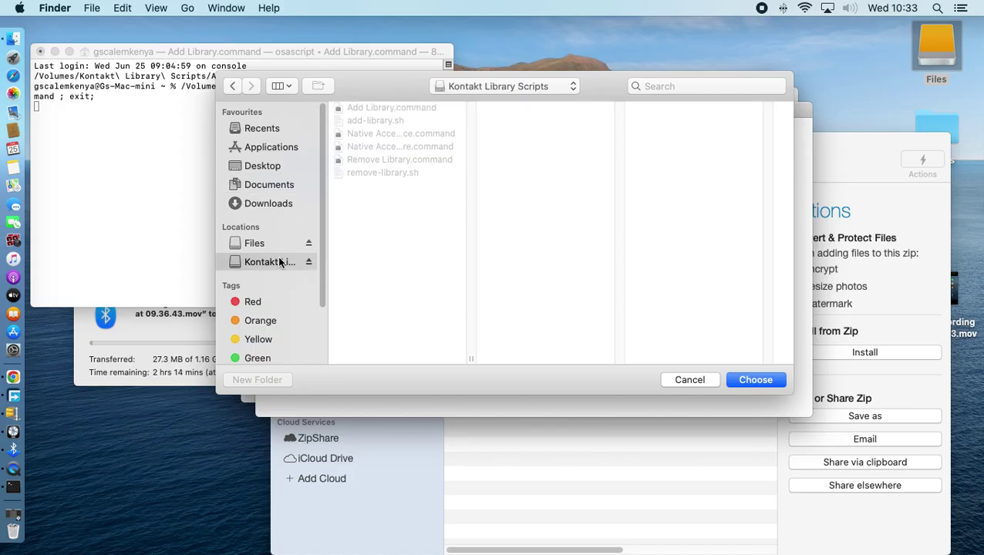
click(278, 242)
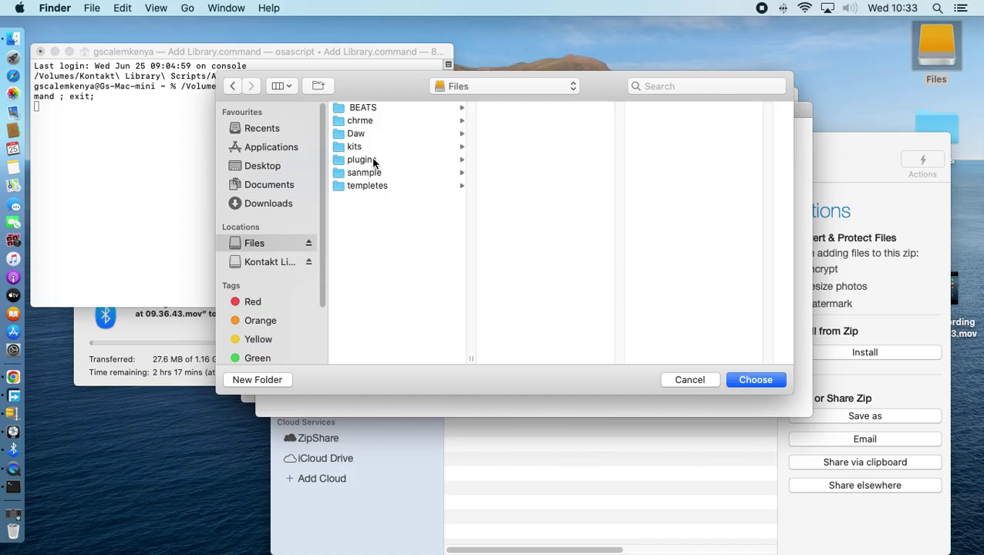
click(372, 160)
click(537, 173)
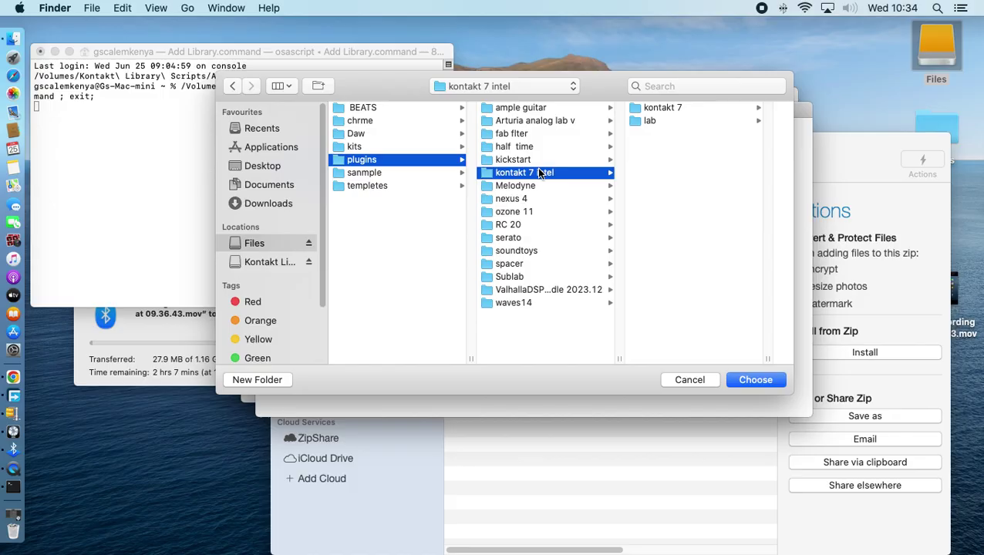
click(654, 120)
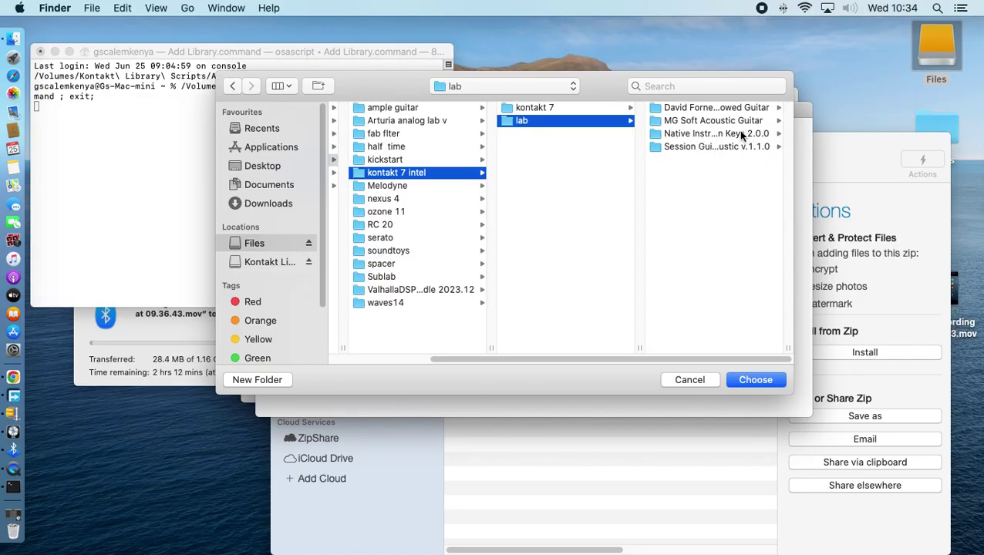
click(723, 119)
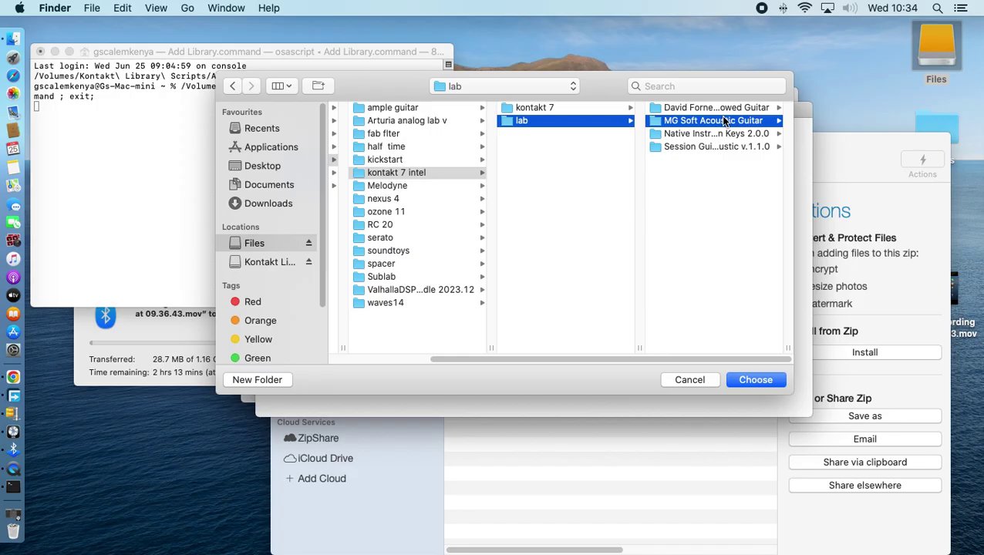
click(755, 381)
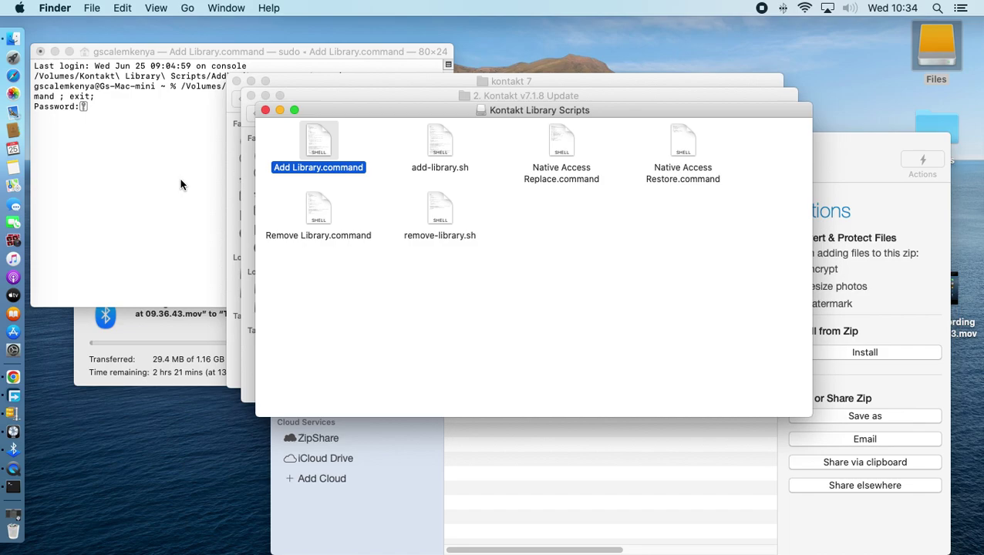
Step: Enter the admin password in Terminal, let the script finish, and close its window
click(131, 121)
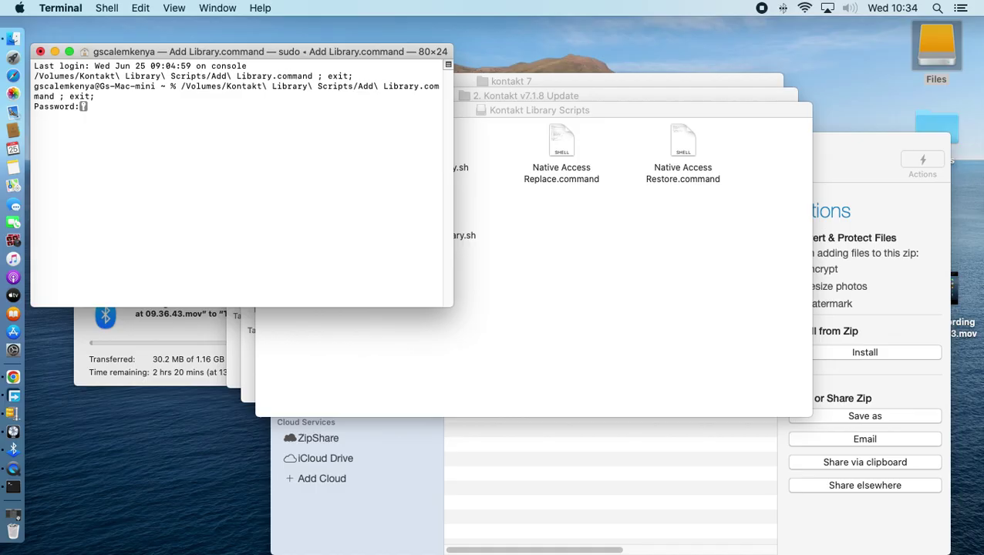
key(Return)
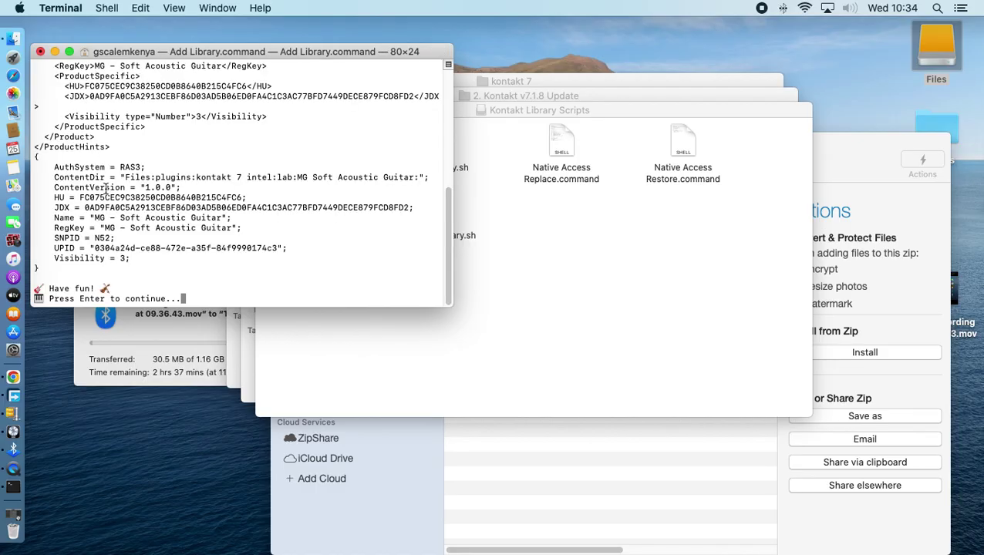
key(Return)
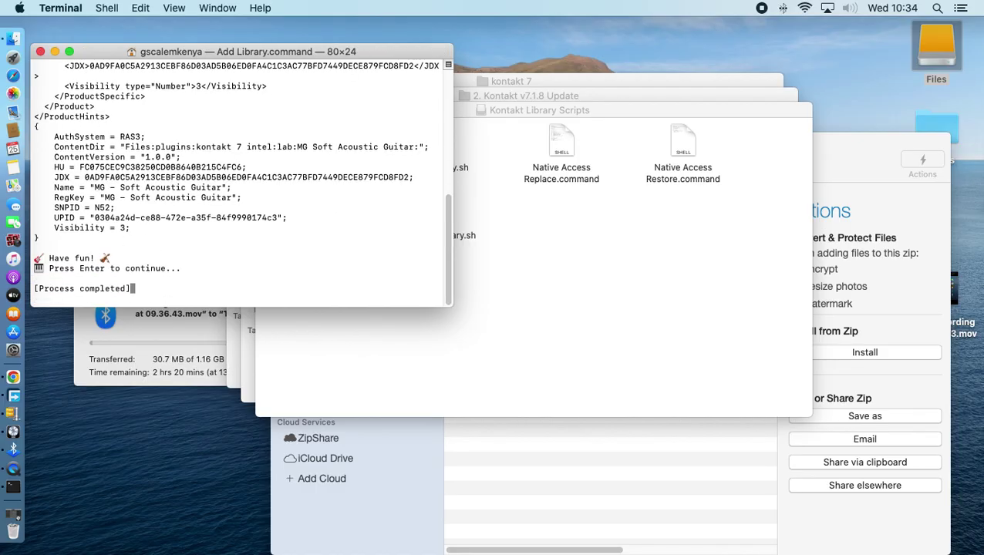
click(41, 51)
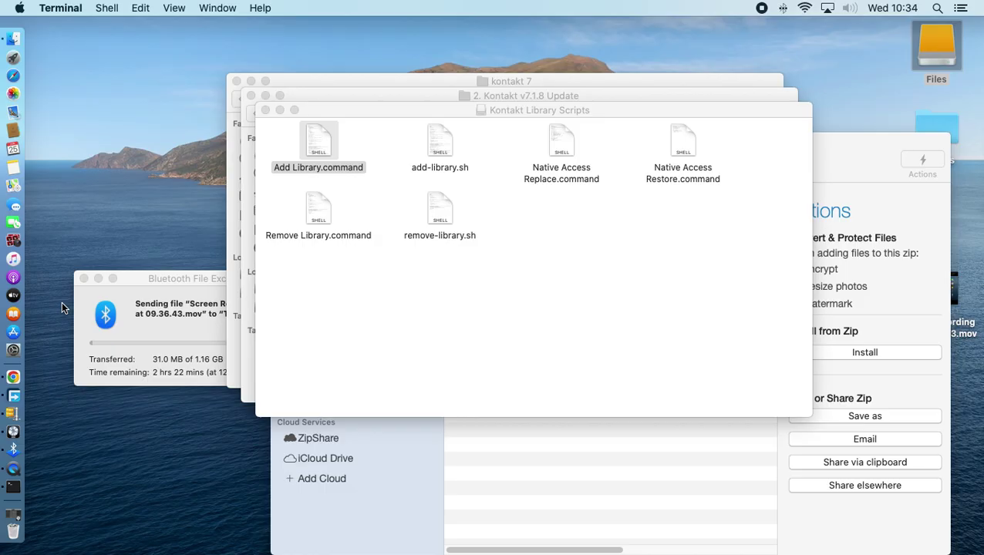
Step: Clear Inst 1's instrument slot with No Plug-in, then reload Kontakt 7 in Stereo
click(27, 396)
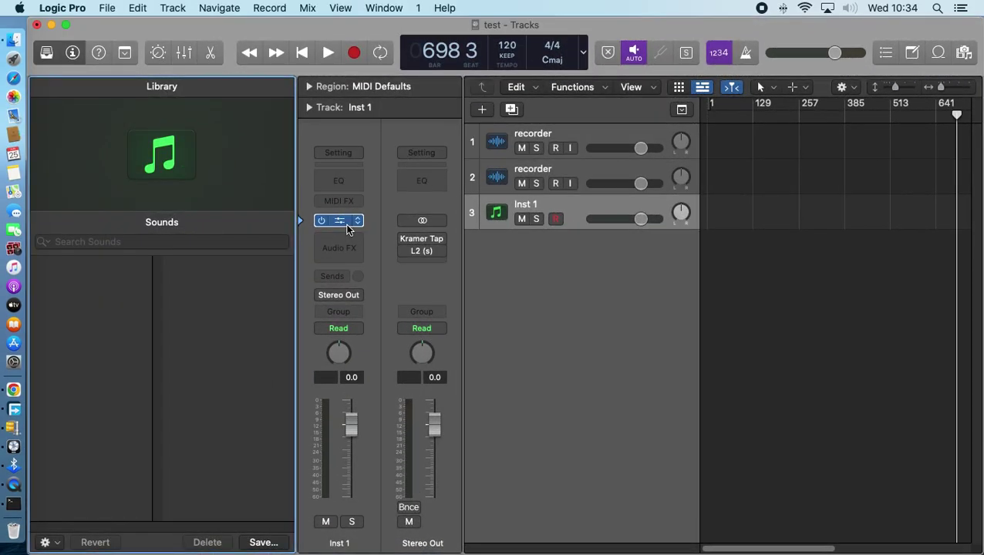
click(347, 226)
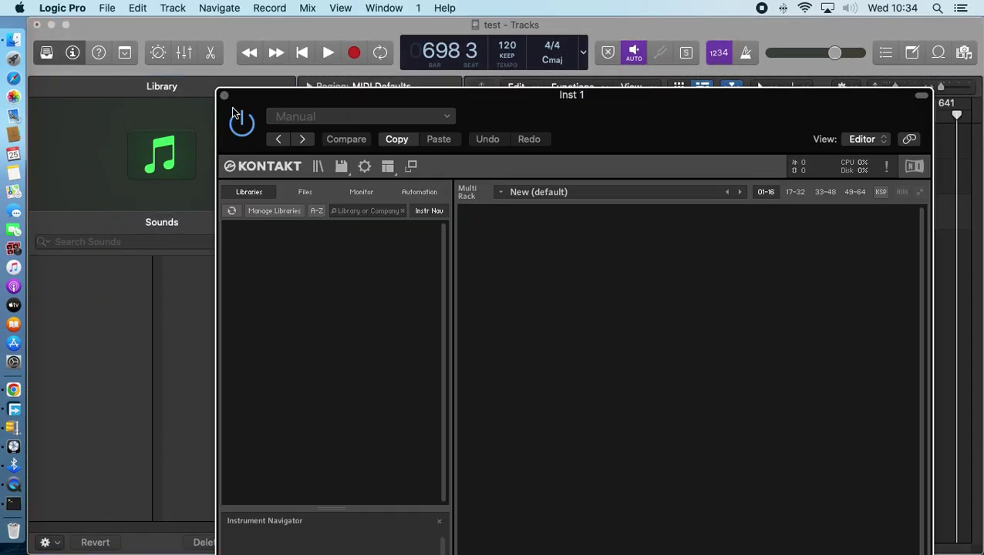
click(224, 96)
click(348, 221)
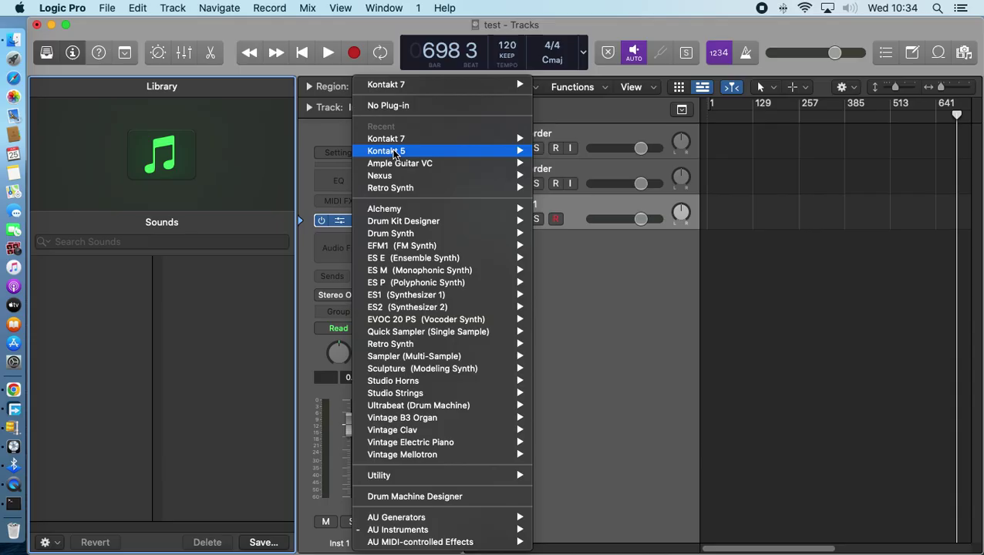
mouse_move(394, 143)
click(348, 227)
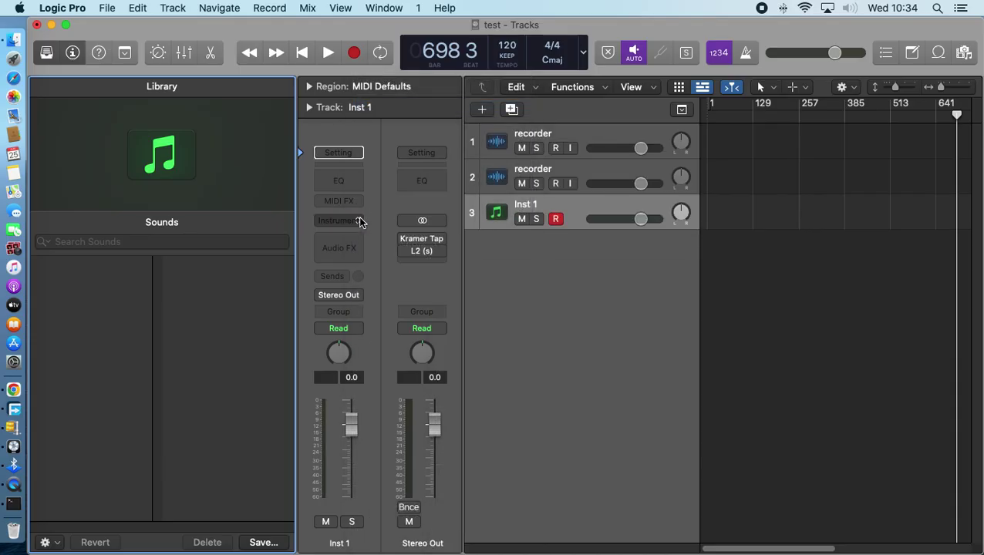
click(360, 221)
mouse_move(368, 259)
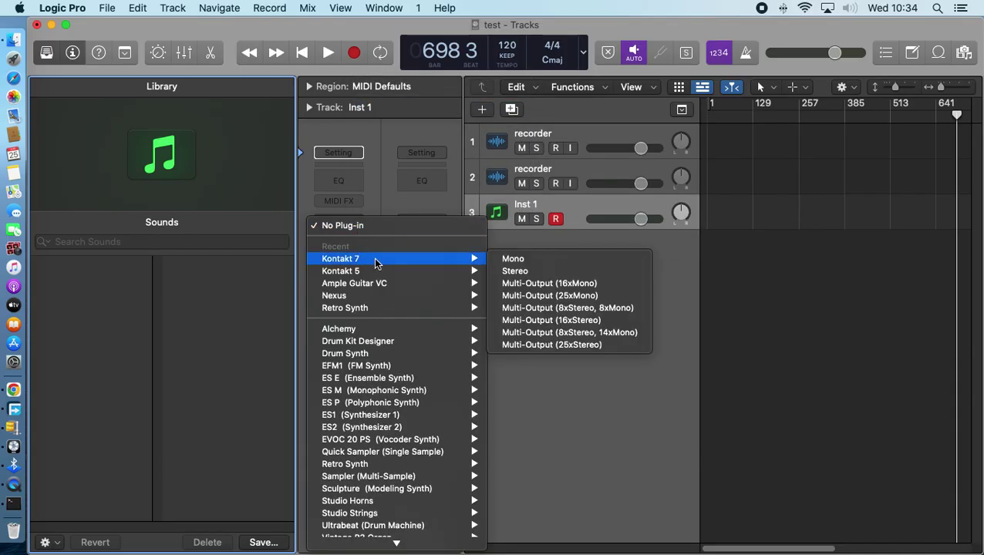
click(515, 268)
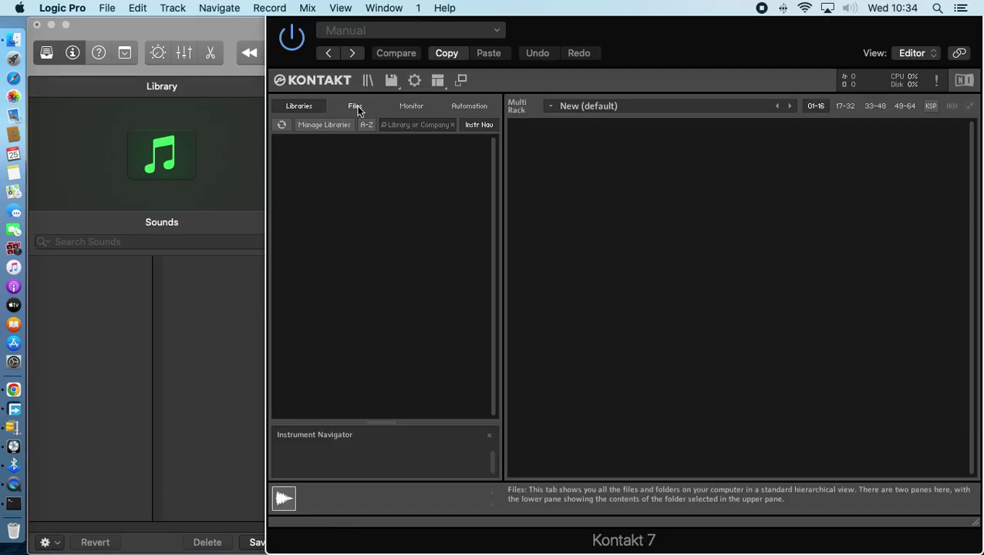
Step: Return Kontakt to its Libraries browser and open the Manage Libraries options
click(355, 105)
click(304, 104)
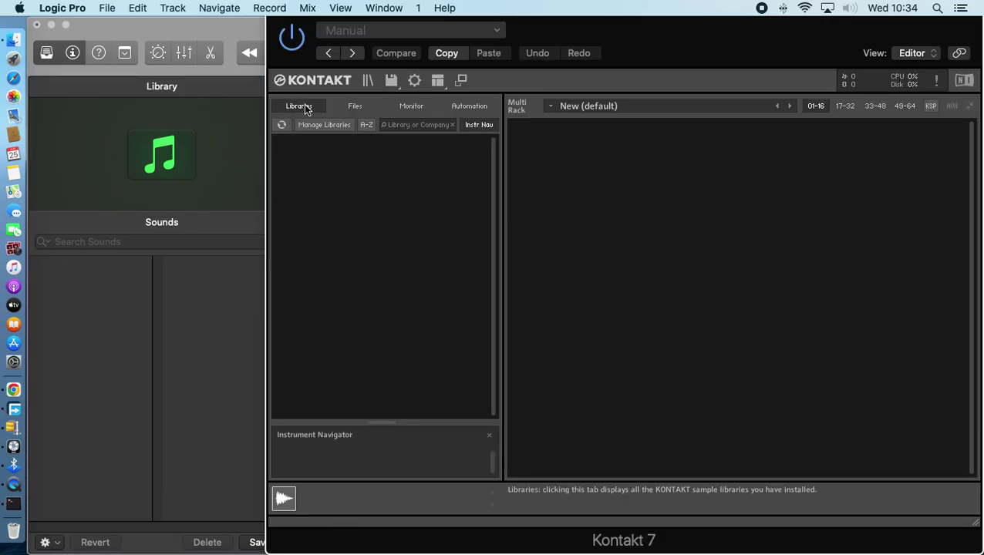
click(318, 127)
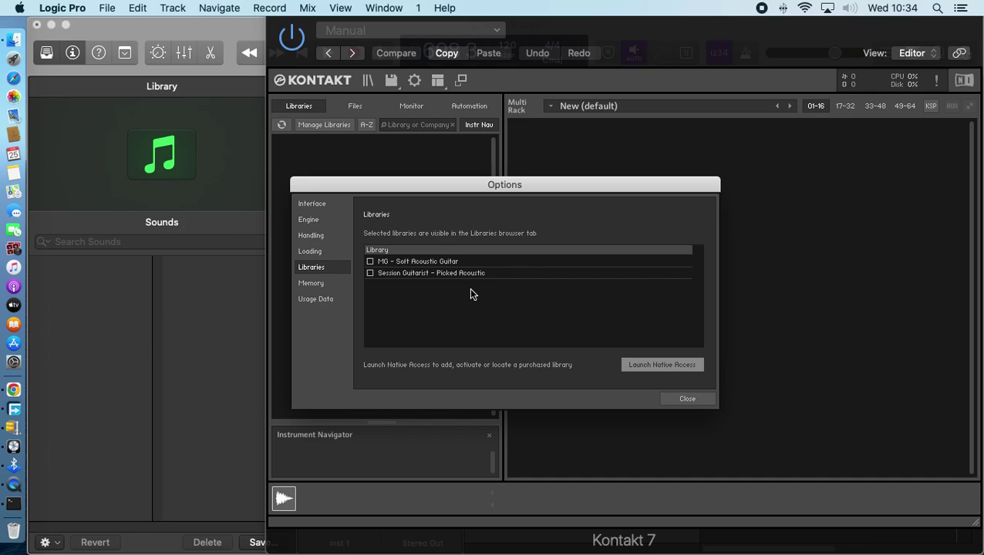
Step: Enable MG – Soft Acoustic Guitar, list its eight instruments, then close the Kontakt window
click(371, 263)
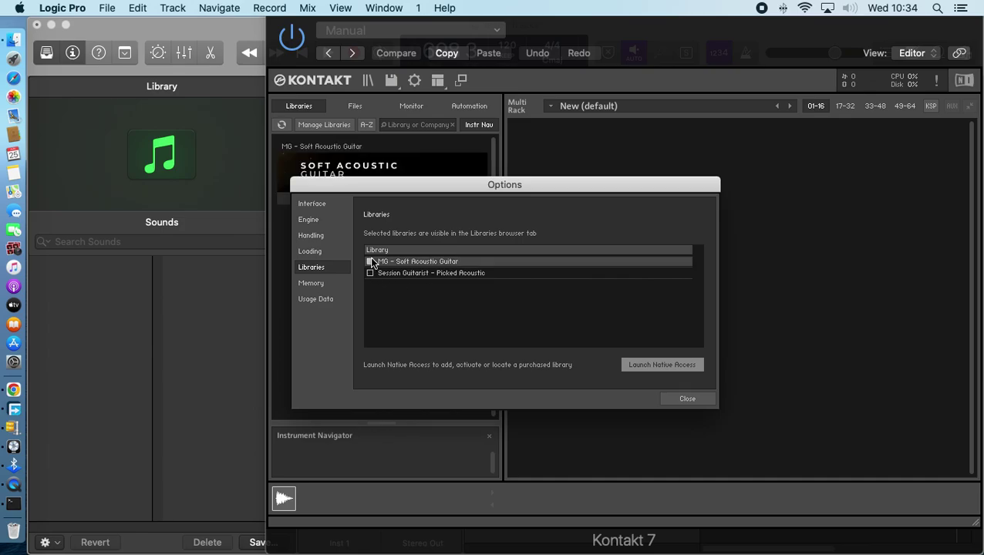
click(687, 398)
click(371, 200)
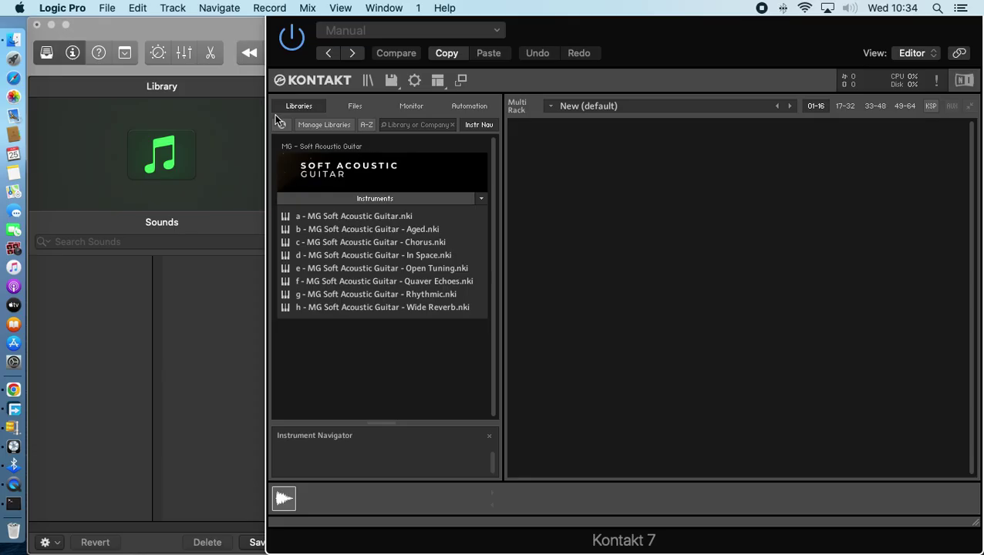
drag(751, 40, 625, 55)
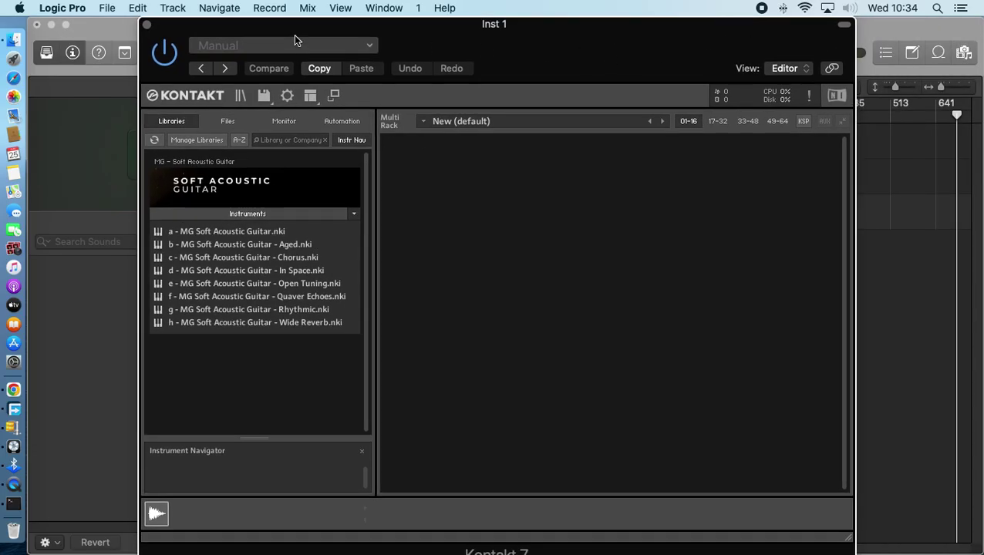
click(148, 25)
Step: Close the test project without saving, the three Kontakt folder windows, and the Kontakt_v7.1.8_Intel.zip window
click(37, 24)
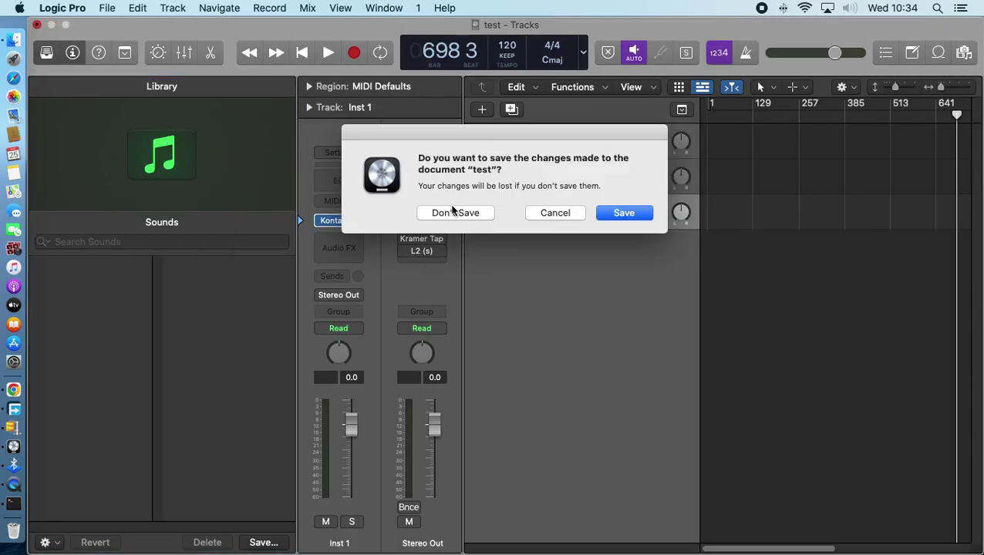
click(484, 214)
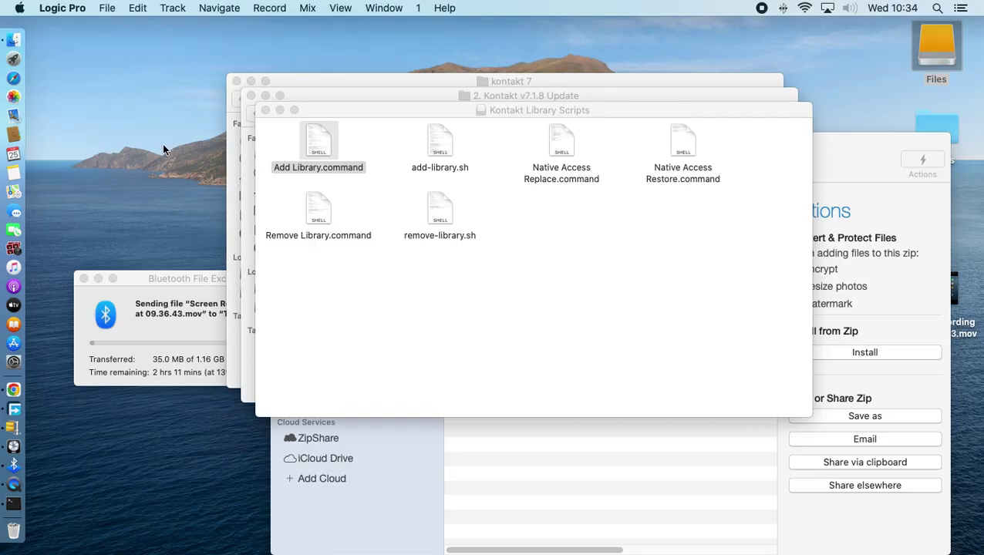
click(265, 110)
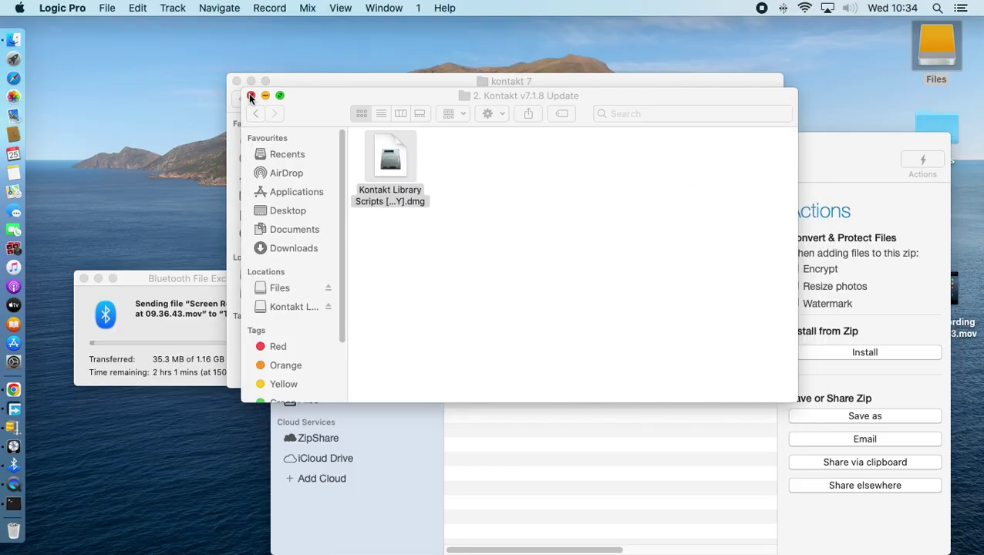
click(251, 96)
click(237, 81)
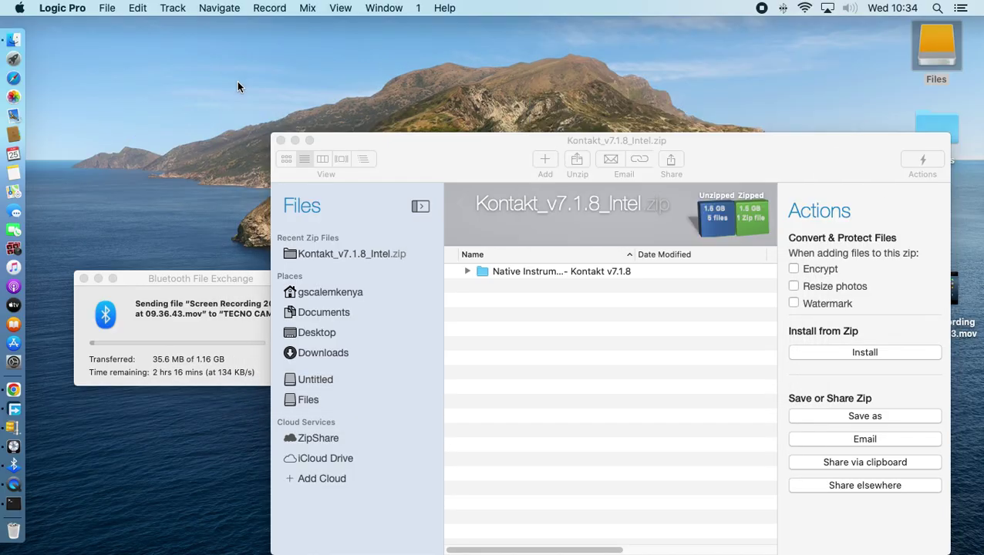
click(281, 140)
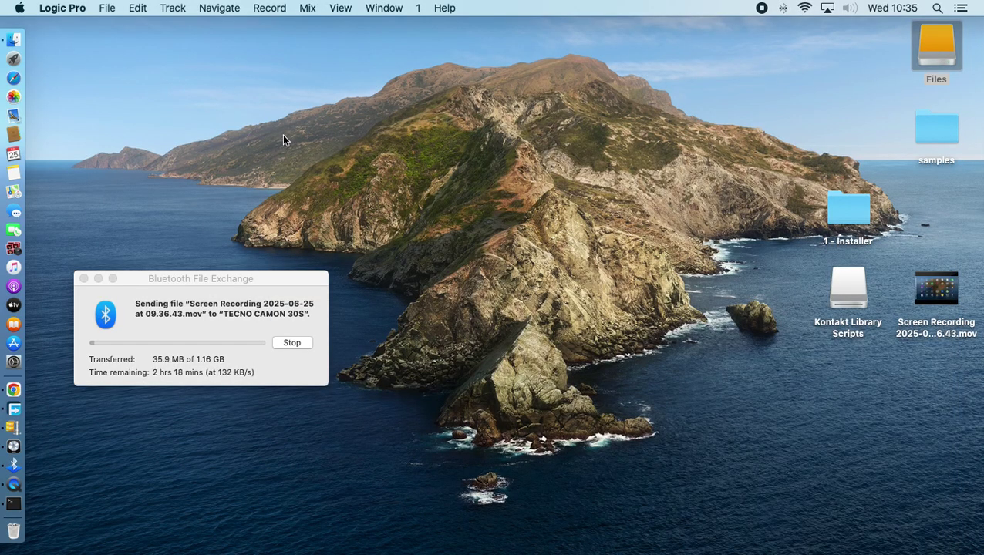